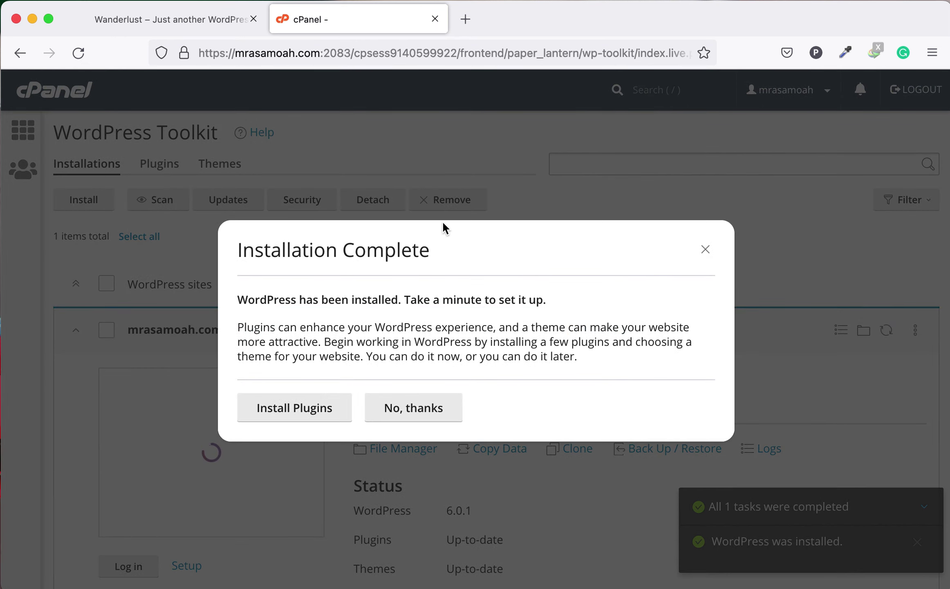
Decline the offer to install plugins and review the new site's status and tools in WordPress Toolkit.
left_click(428, 417)
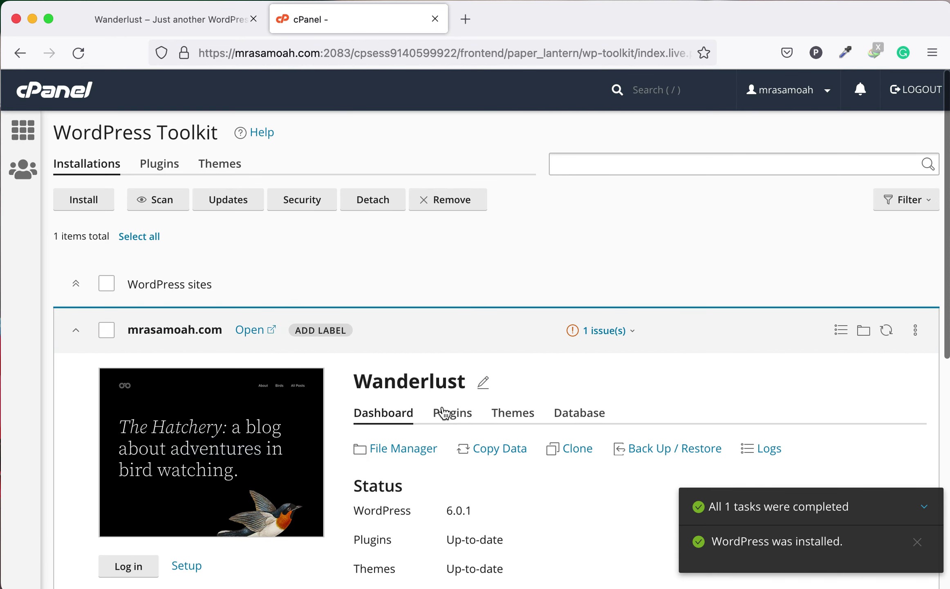
scroll(402, 409, "down", 5)
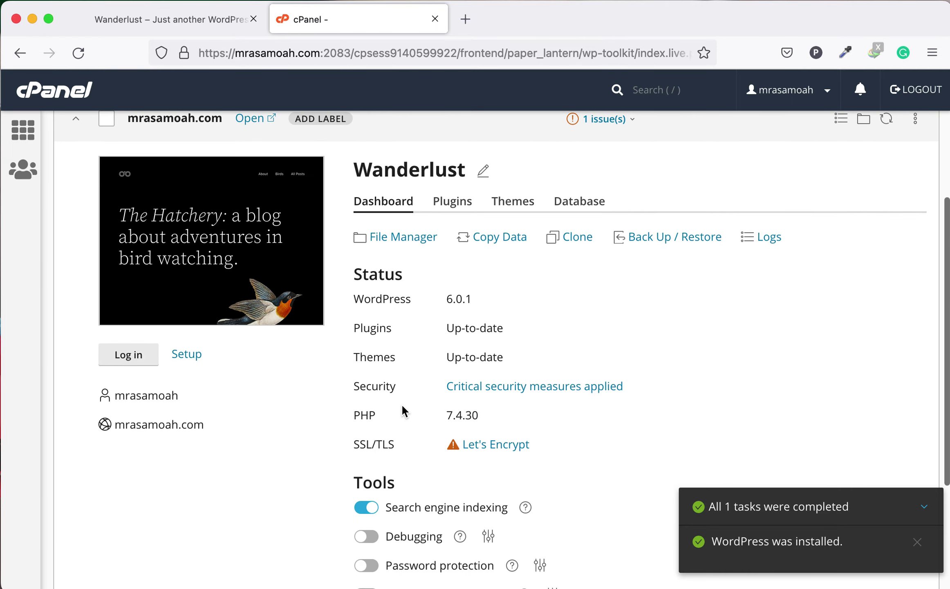
scroll(402, 403, "down", 3)
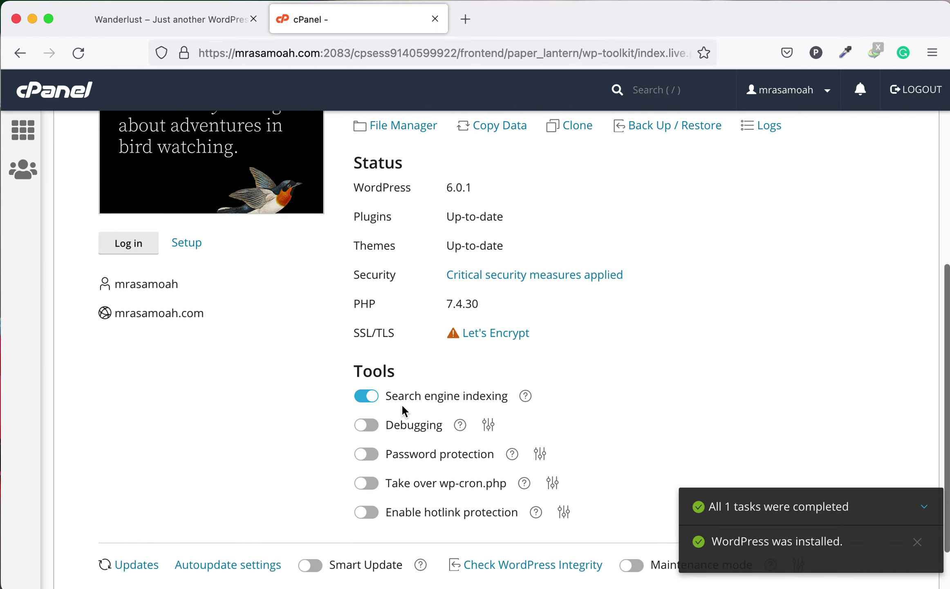
scroll(402, 404, "up", 7)
scroll(402, 403, "down", 5)
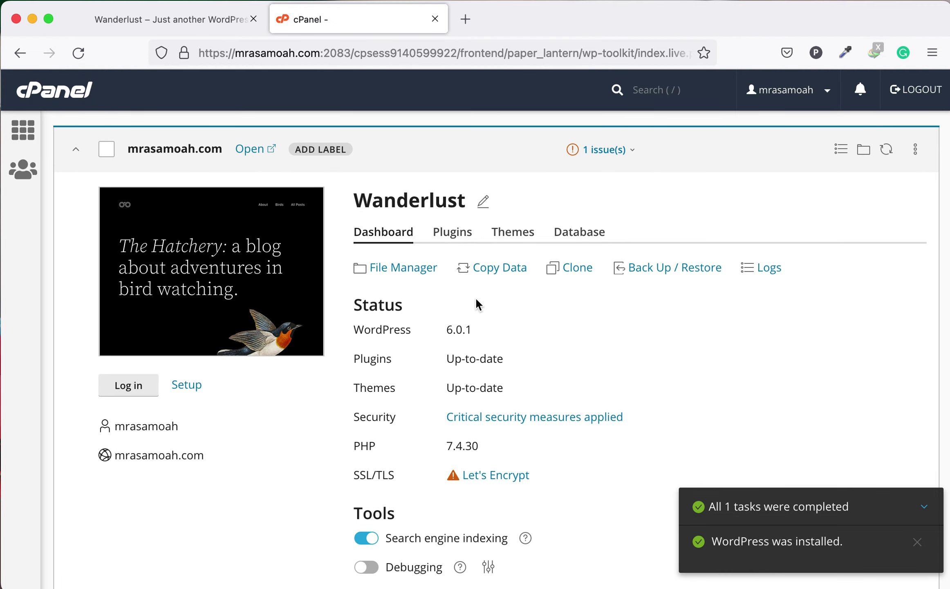
mouse_move(198, 345)
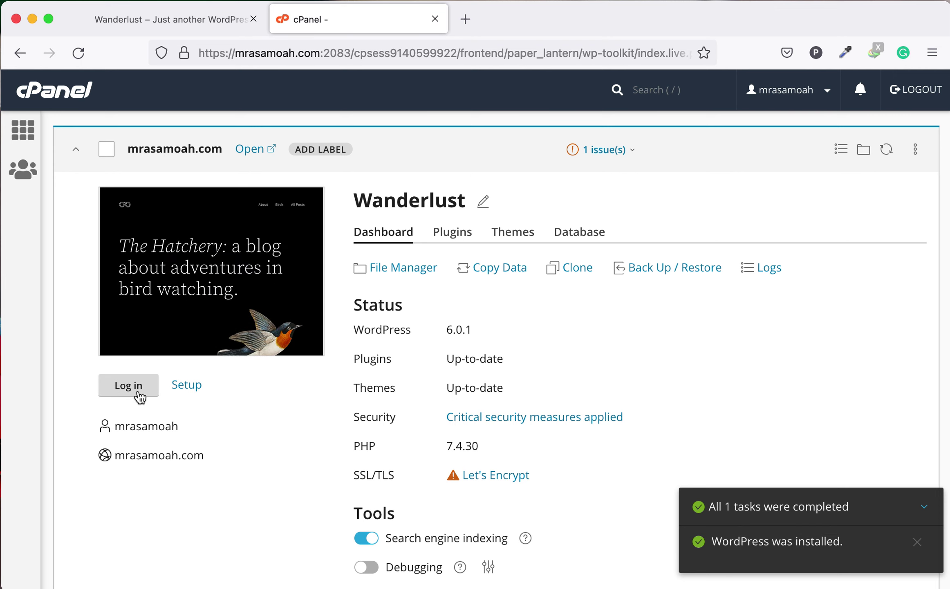
Return to the cPanel home page and reopen WordPress Toolkit from the Domains section to show the Wanderlust site.
left_click(52, 100)
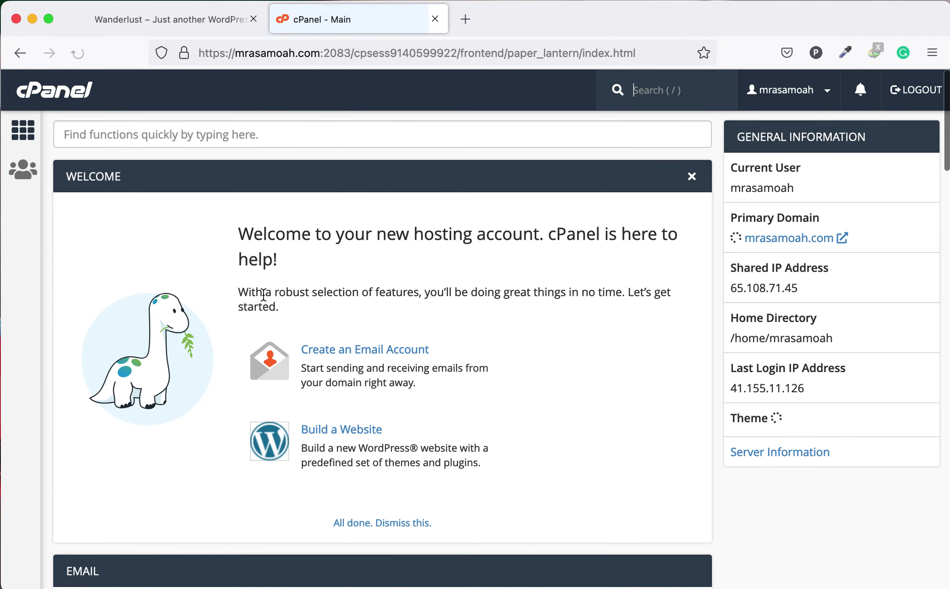
scroll(261, 301, "down", 5)
scroll(260, 300, "down", 15)
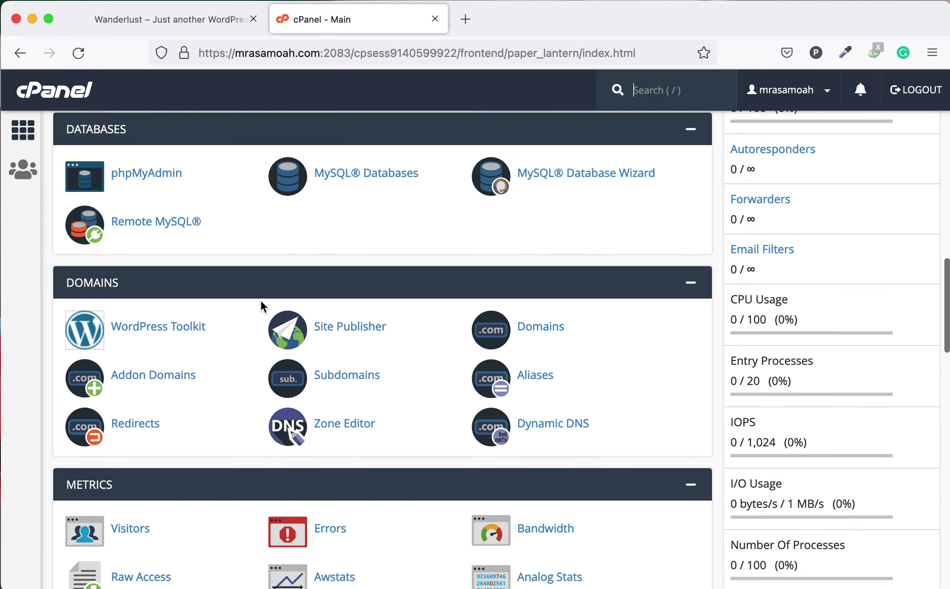
scroll(262, 307, "down", 3)
left_click(152, 259)
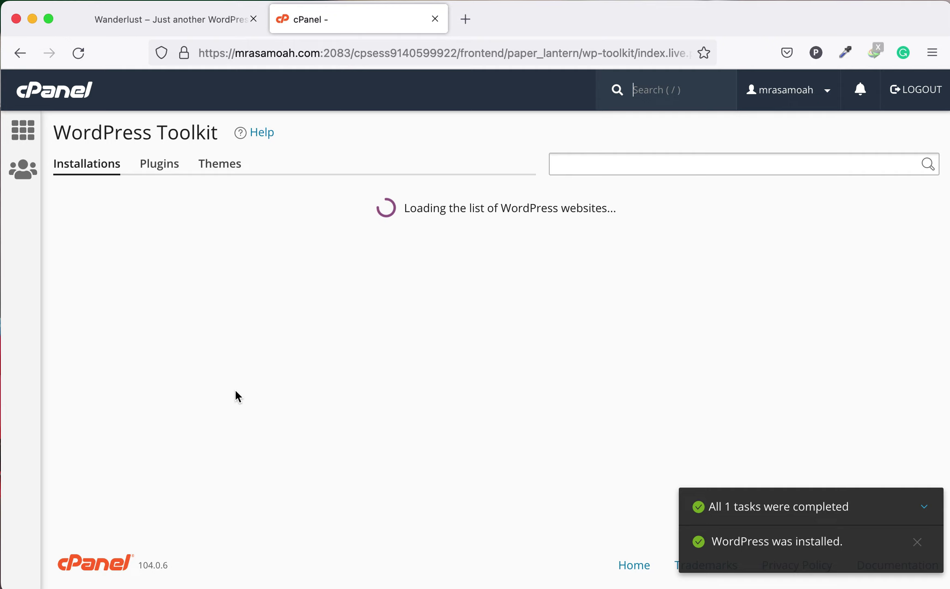
scroll(236, 394, "down", 5)
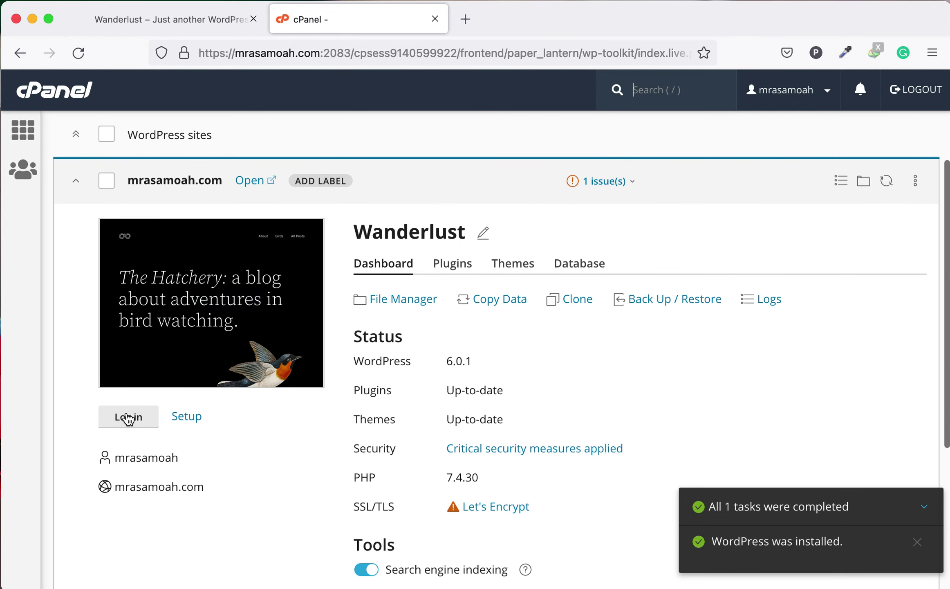
View the Wanderlust site's administrator setup options, including the new password field, and close them without changes.
left_click(189, 419)
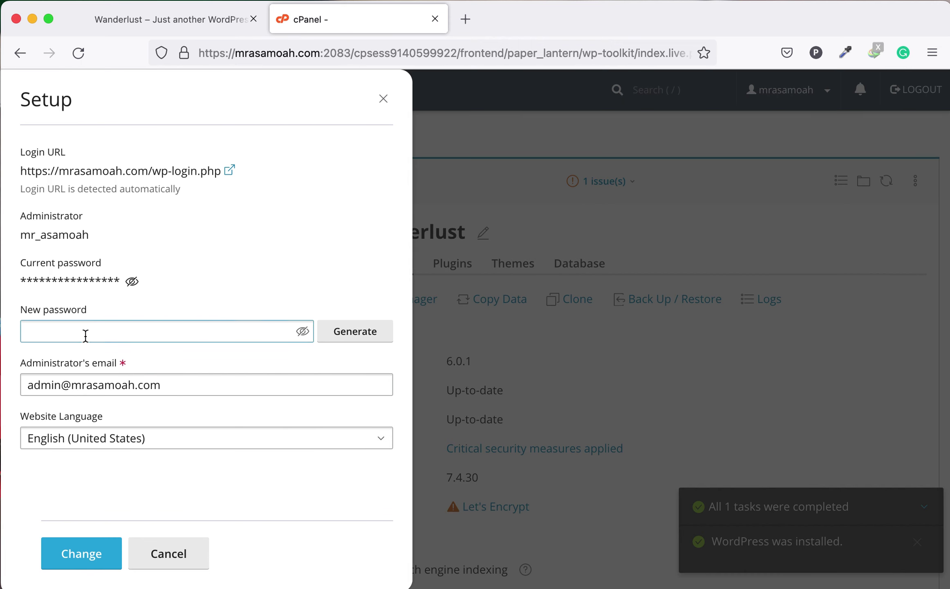
left_click(85, 330)
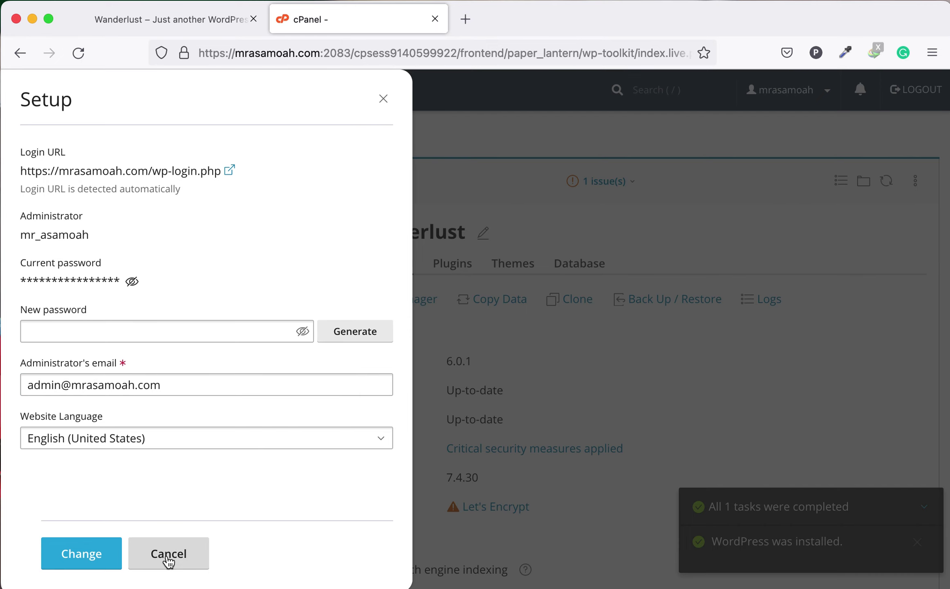
left_click(169, 562)
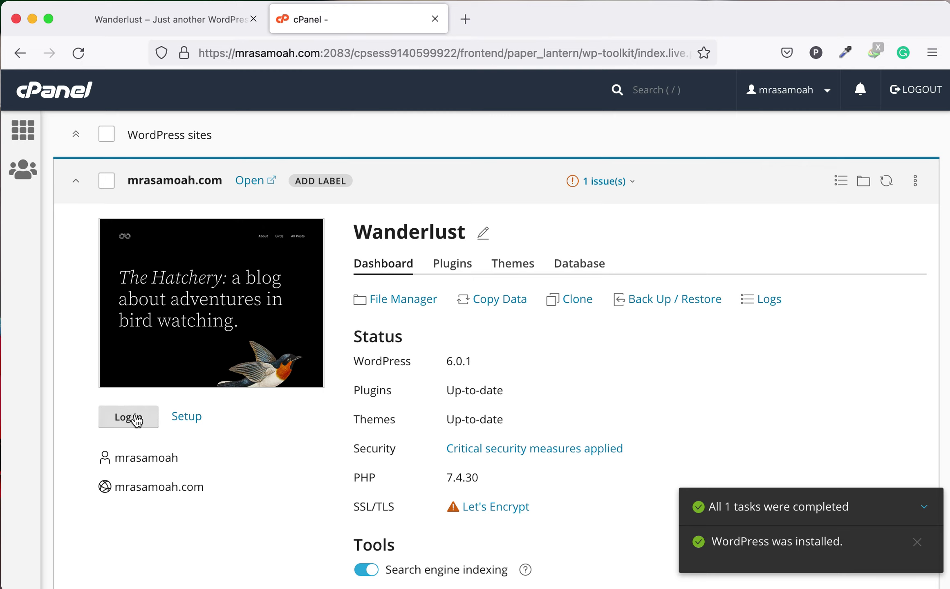
Log in to the Wanderlust site's WordPress admin from WordPress Toolkit and look over its dashboard.
left_click(133, 415)
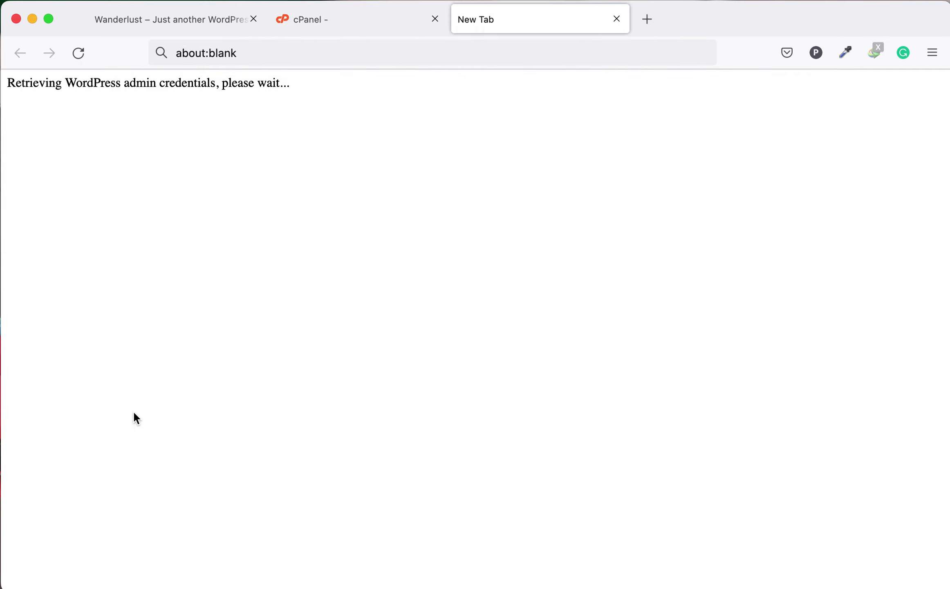
left_click(370, 20)
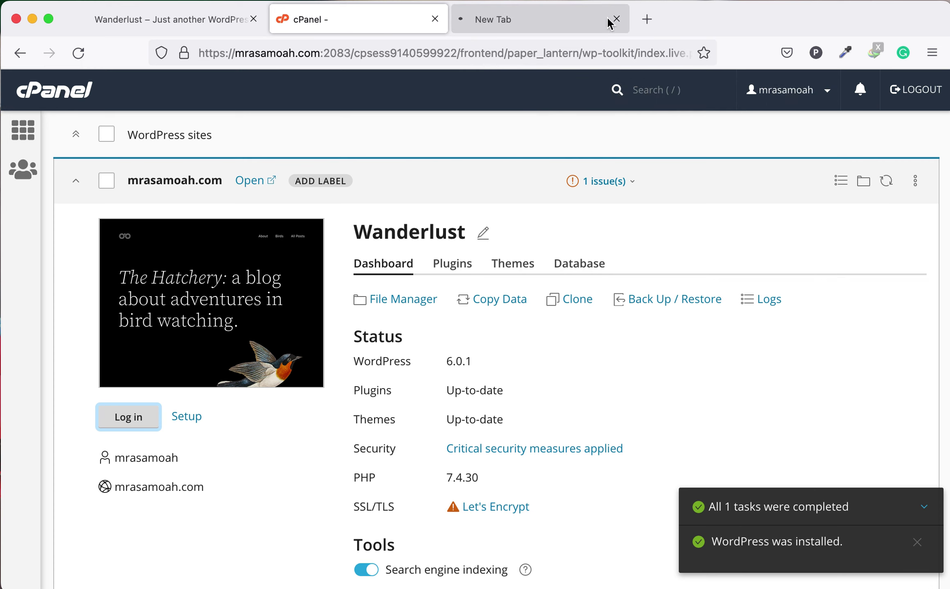
left_click(555, 25)
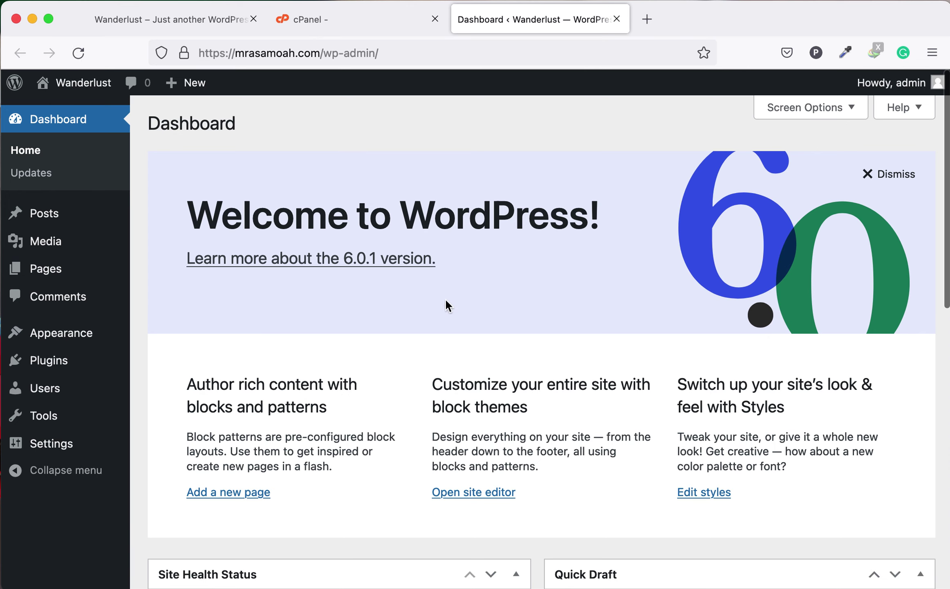
scroll(246, 321, "down", 10)
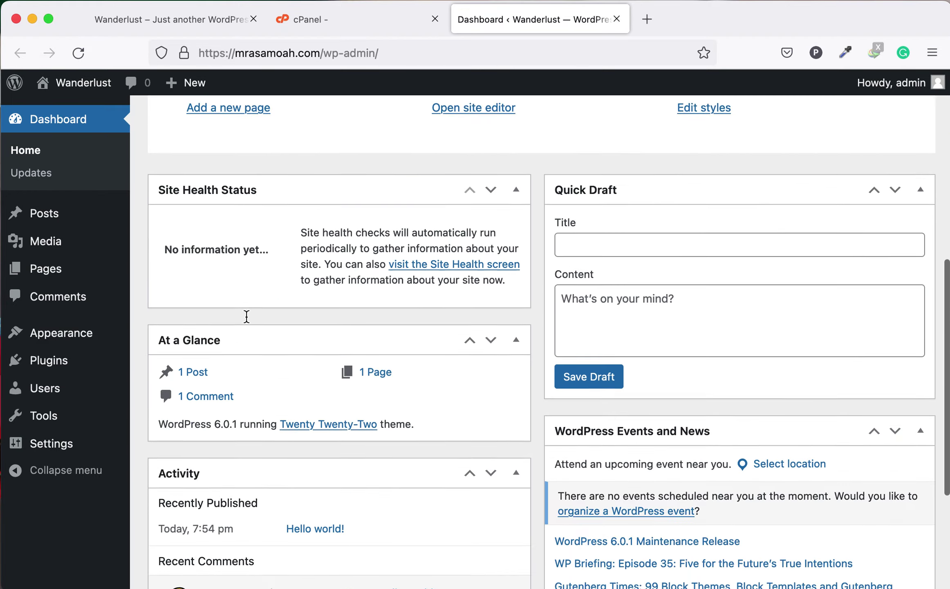
scroll(246, 322, "up", 10)
View the live Wanderlust site and return to its admin dashboard.
mouse_move(80, 84)
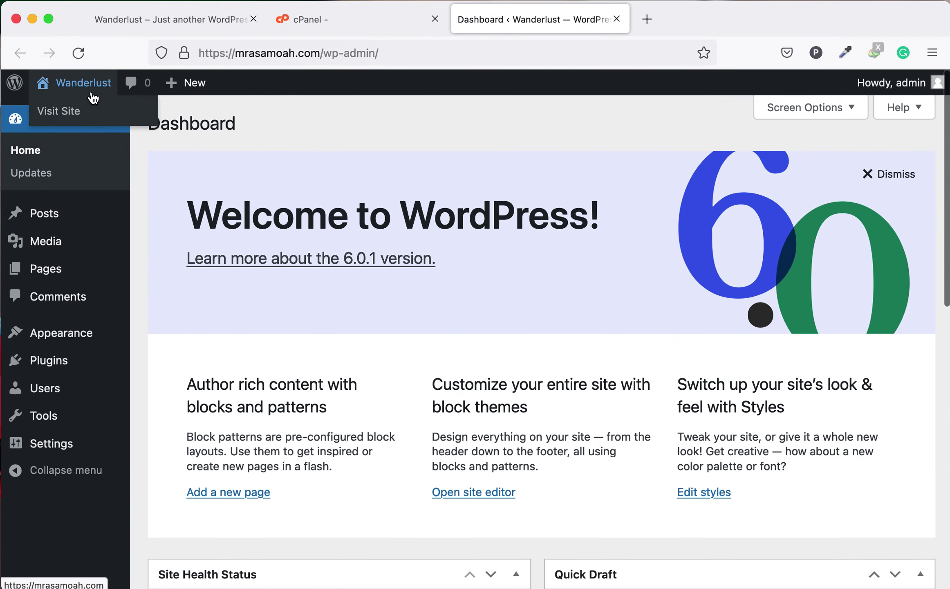
left_click(93, 111)
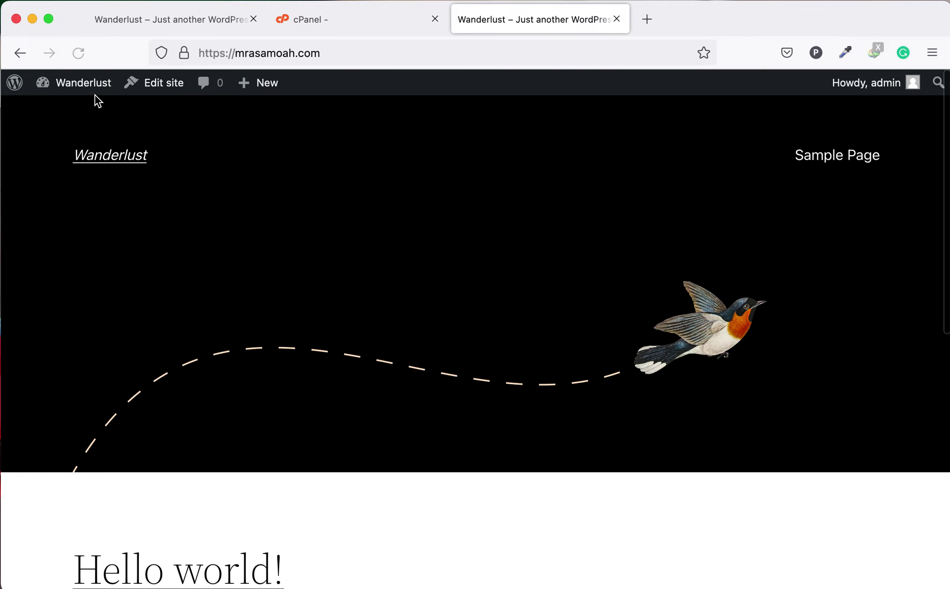
mouse_move(81, 91)
left_click(76, 119)
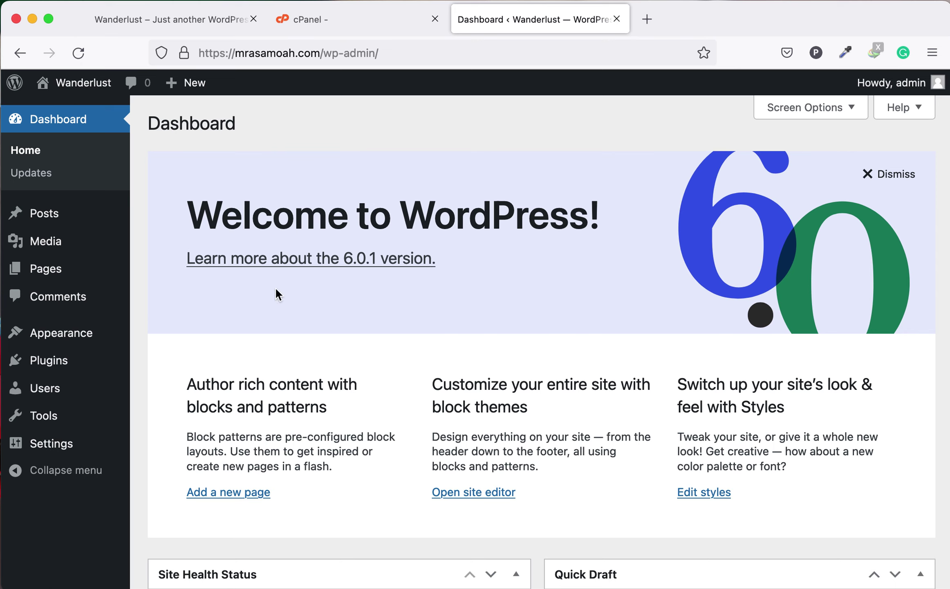
Search the WordPress theme directory for "recent news" to add a new theme.
mouse_move(85, 338)
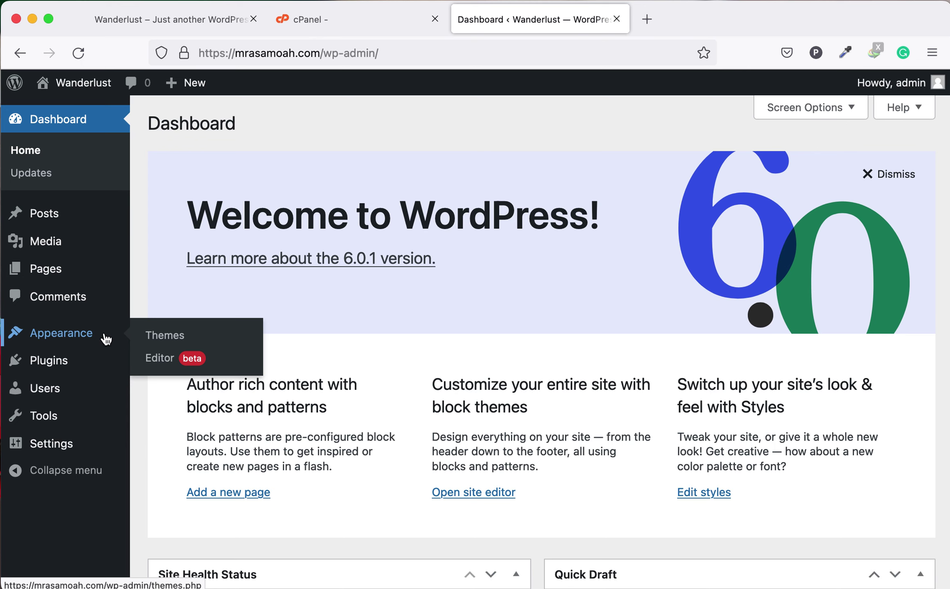
left_click(164, 341)
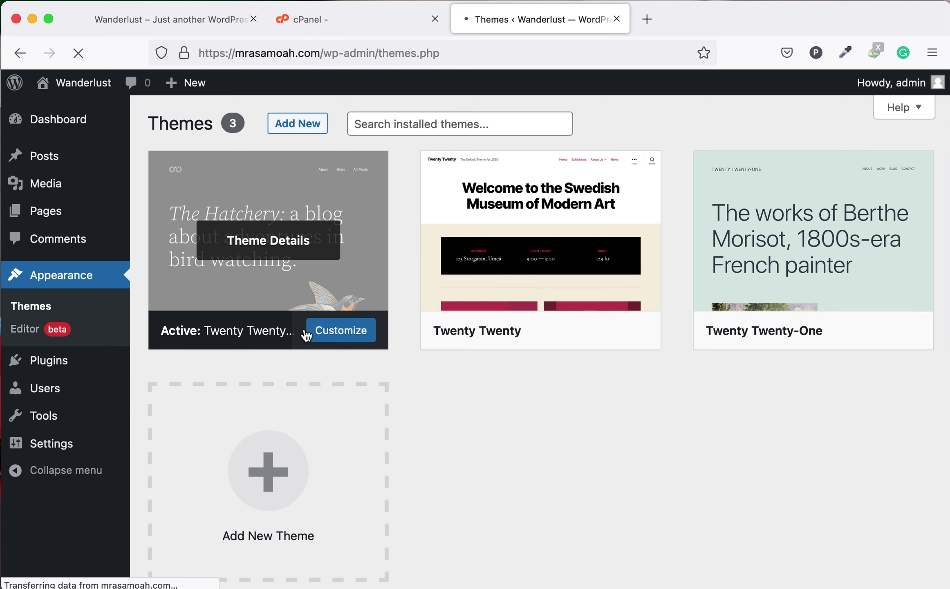
left_click(296, 123)
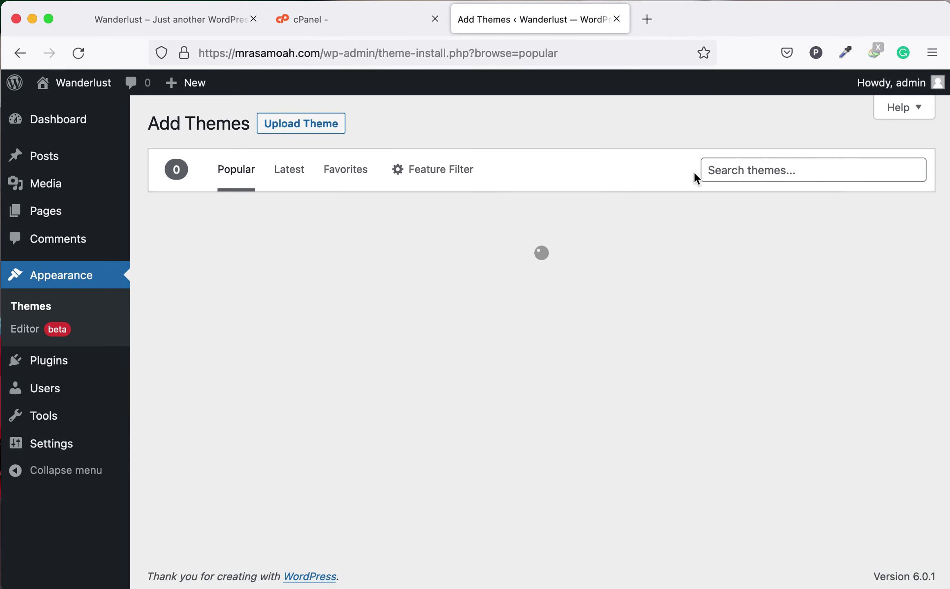
left_click(740, 171)
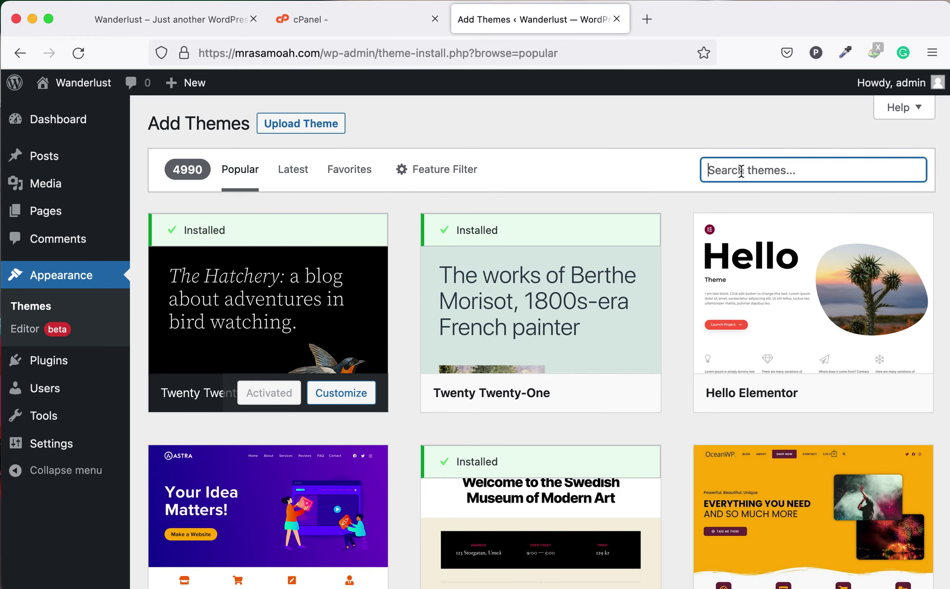
type("r")
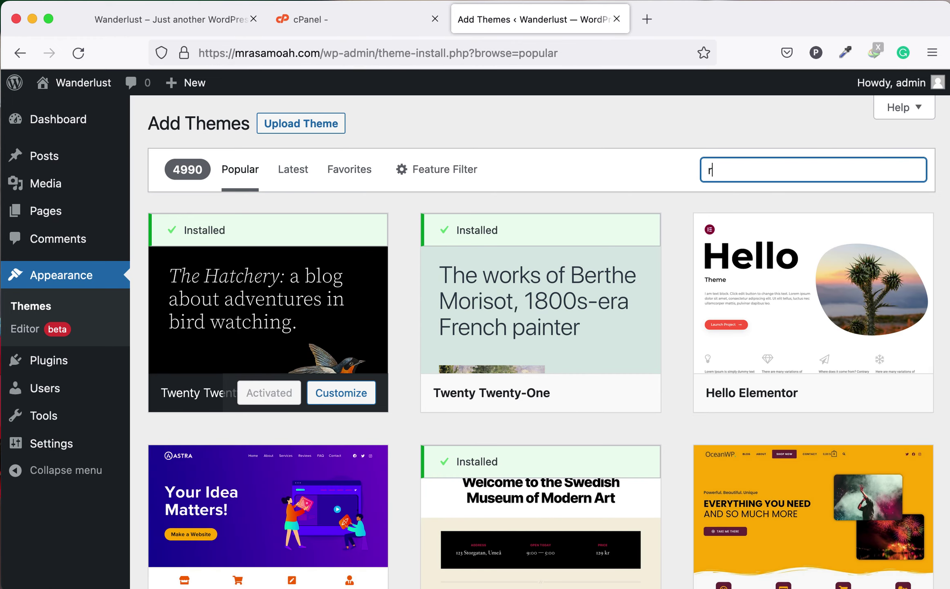
type("ecent news")
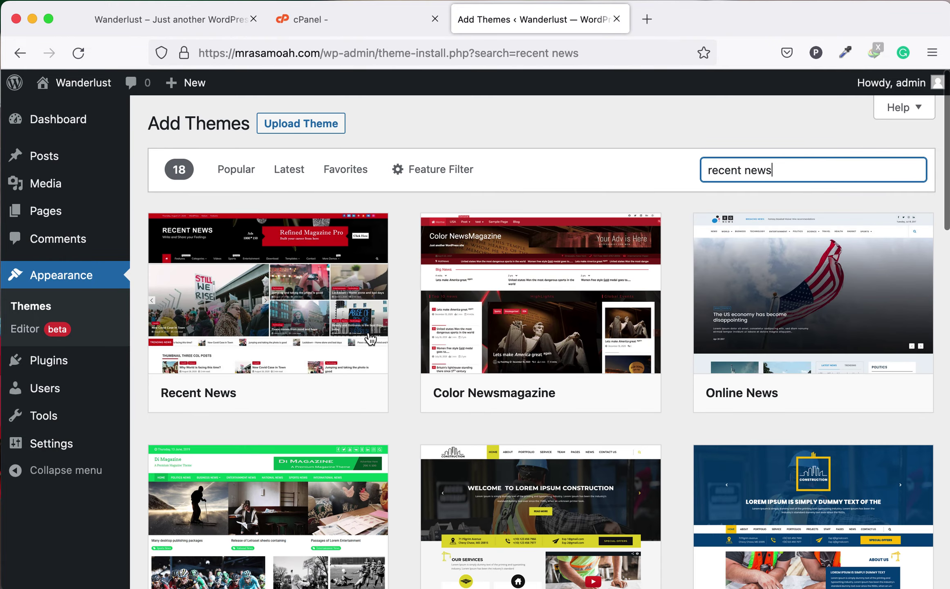
Install and activate the Recent News theme.
mouse_move(296, 405)
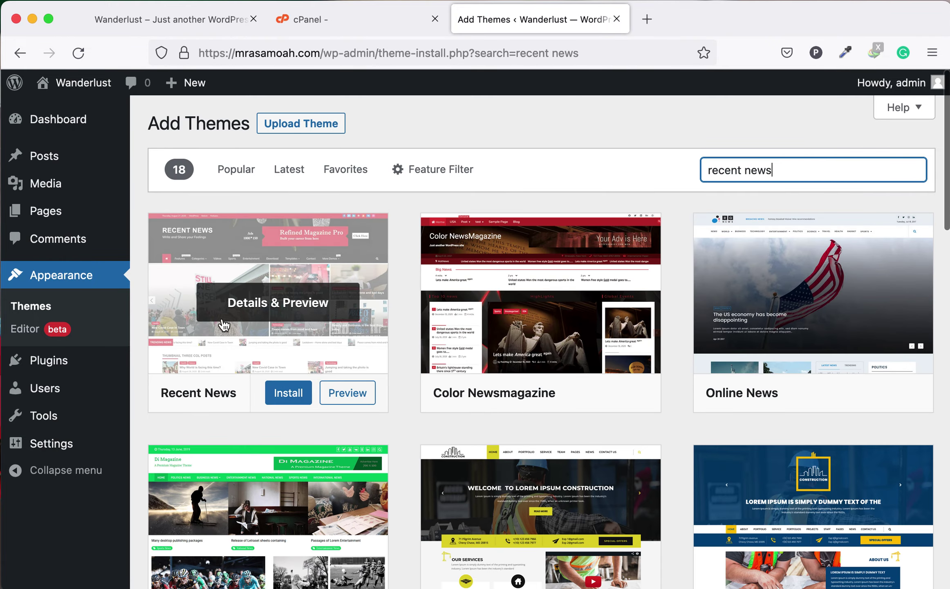
left_click(289, 393)
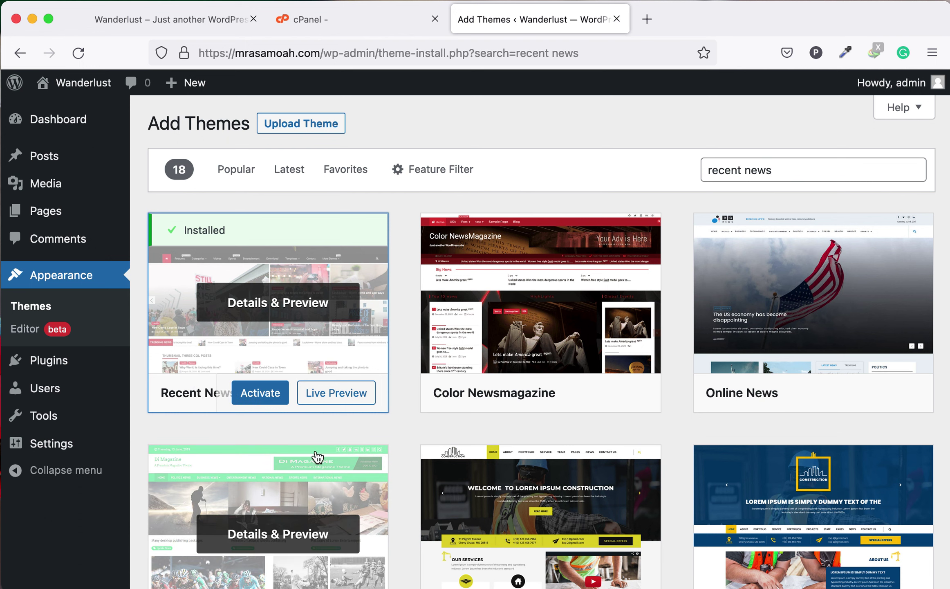
left_click(260, 396)
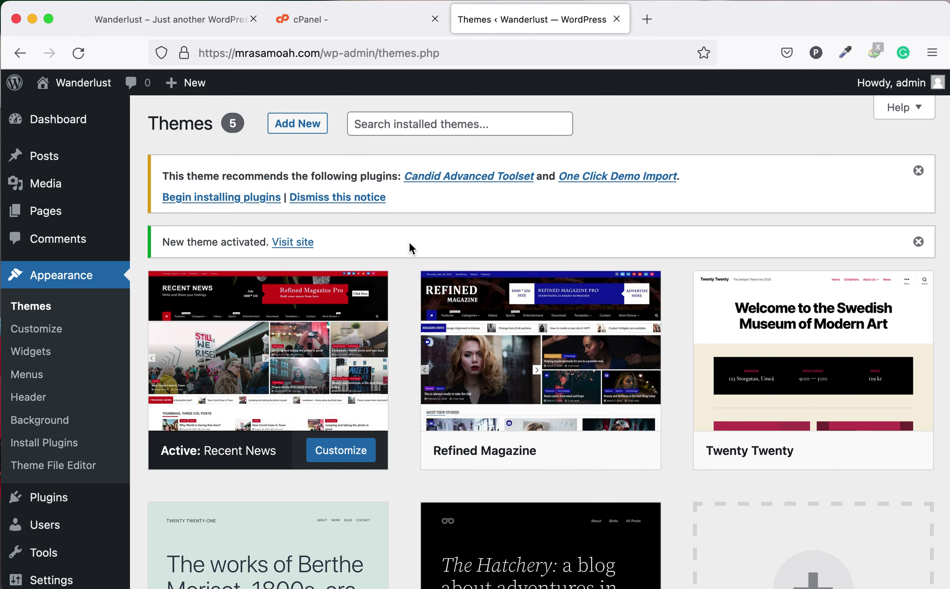
Read the theme's recommended plugins notice and begin installing the plugins it lists.
left_click_drag(400, 194, 150, 166)
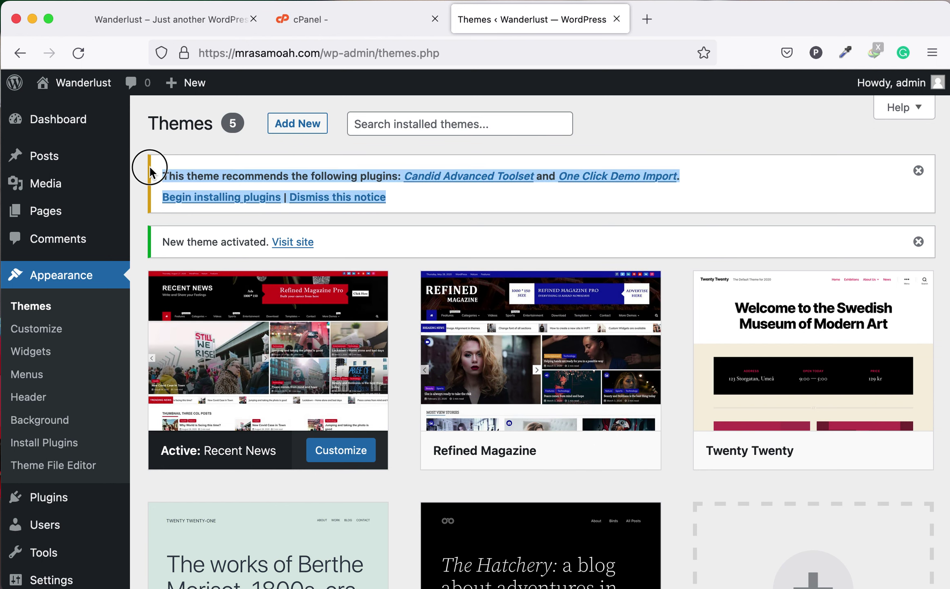
left_click(194, 164)
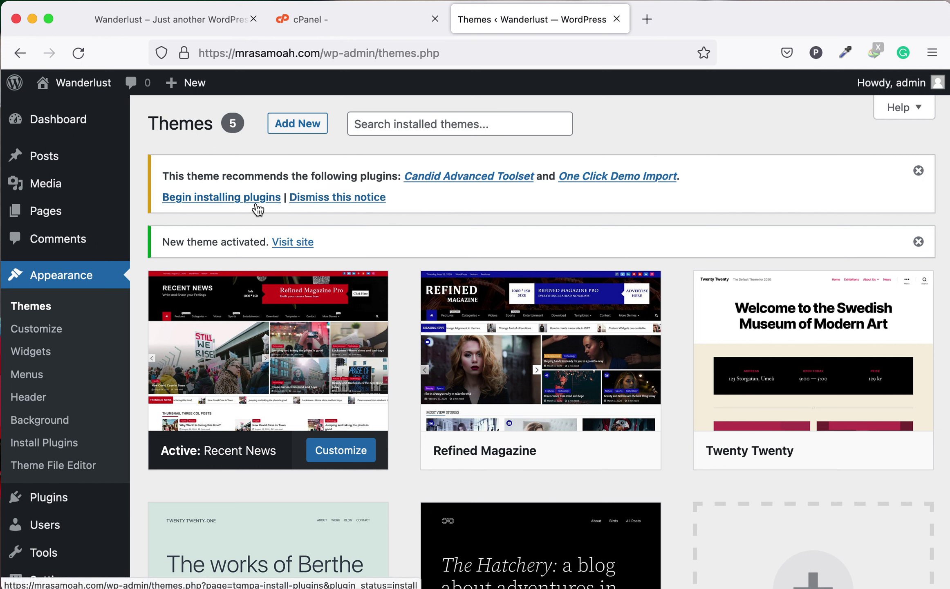
left_click_drag(162, 176, 416, 200)
left_click(415, 200)
left_click(205, 198)
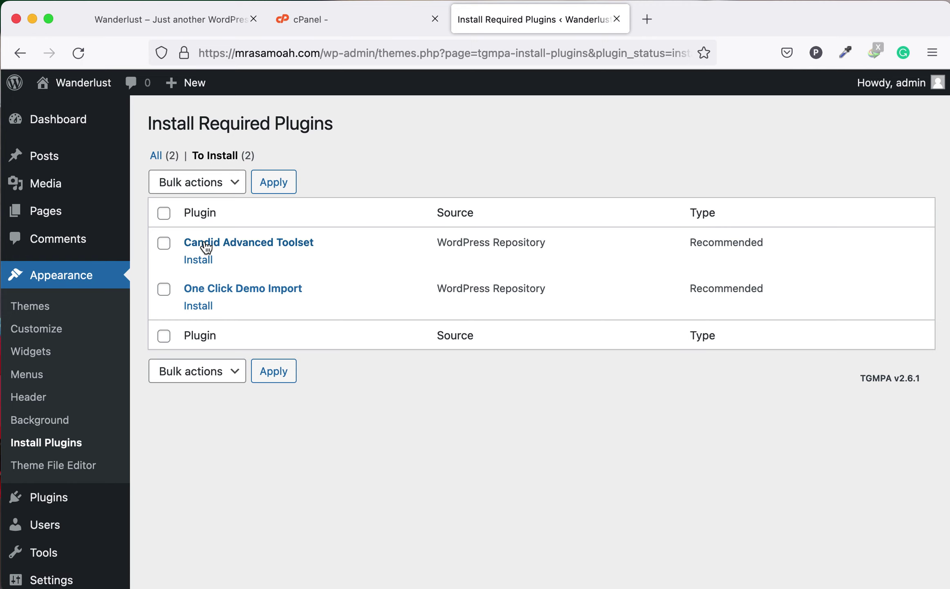
Bulk-install both recommended plugins, Candid Advanced Toolset and One Click Demo Import.
left_click(164, 213)
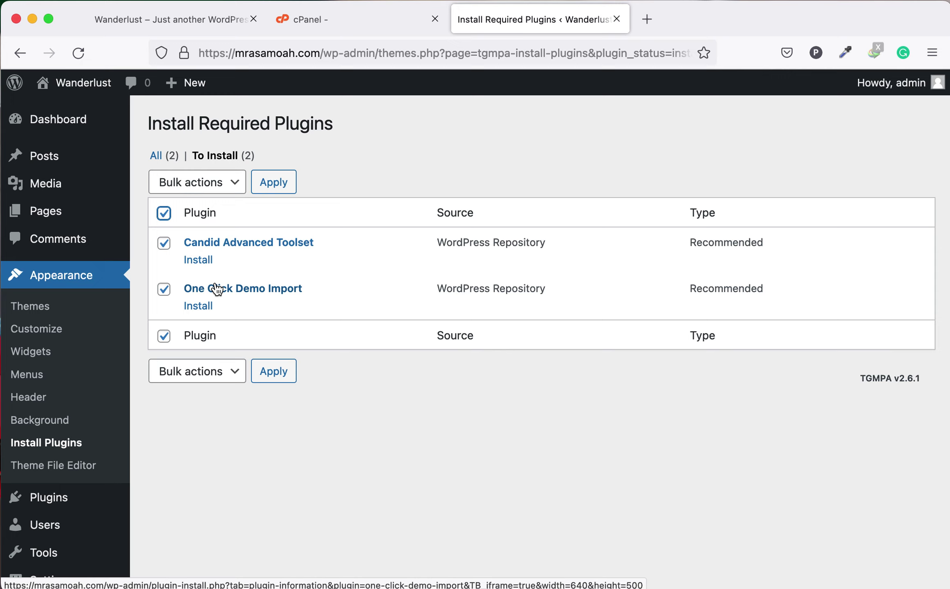
left_click(165, 244)
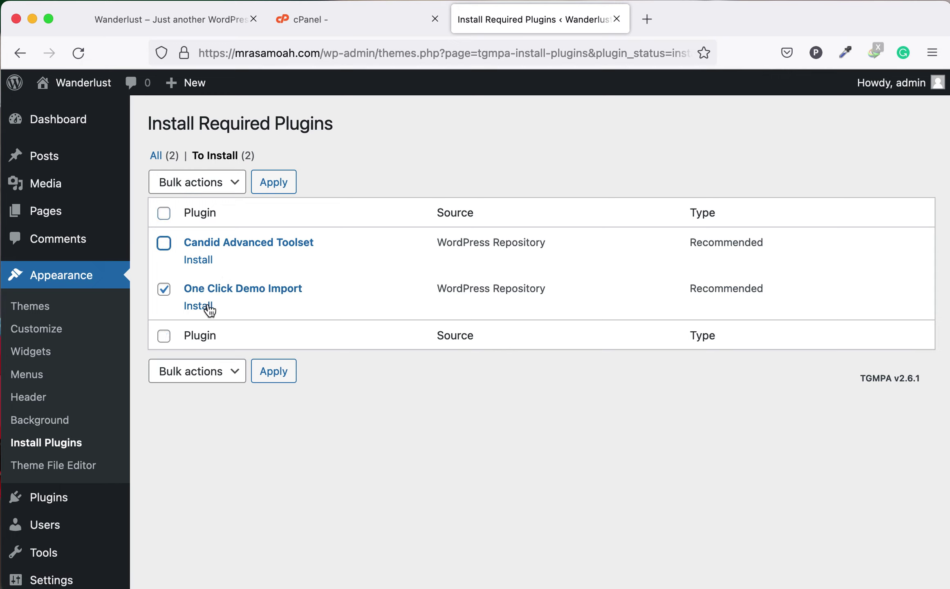
left_click(164, 213)
left_click(223, 182)
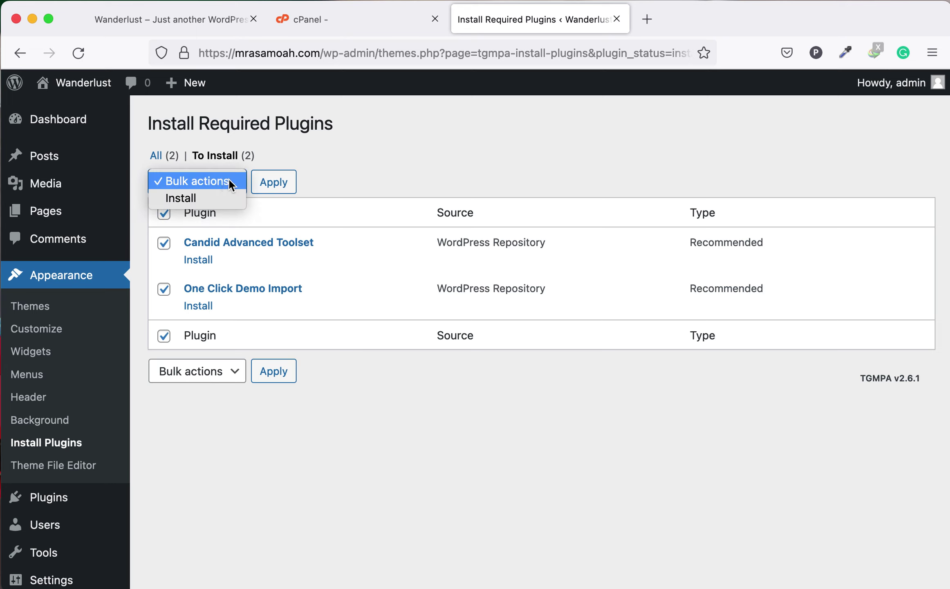
left_click(191, 197)
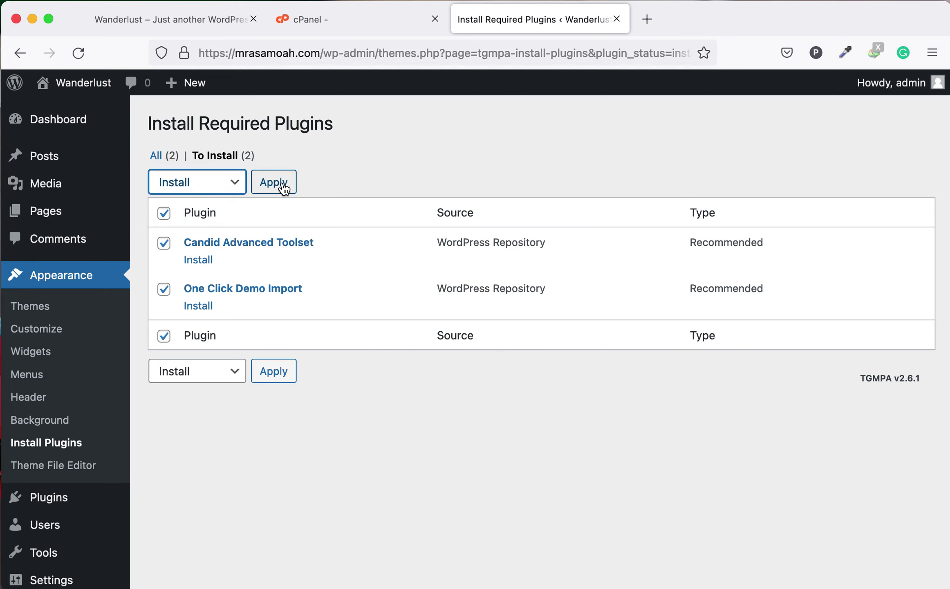
left_click(274, 182)
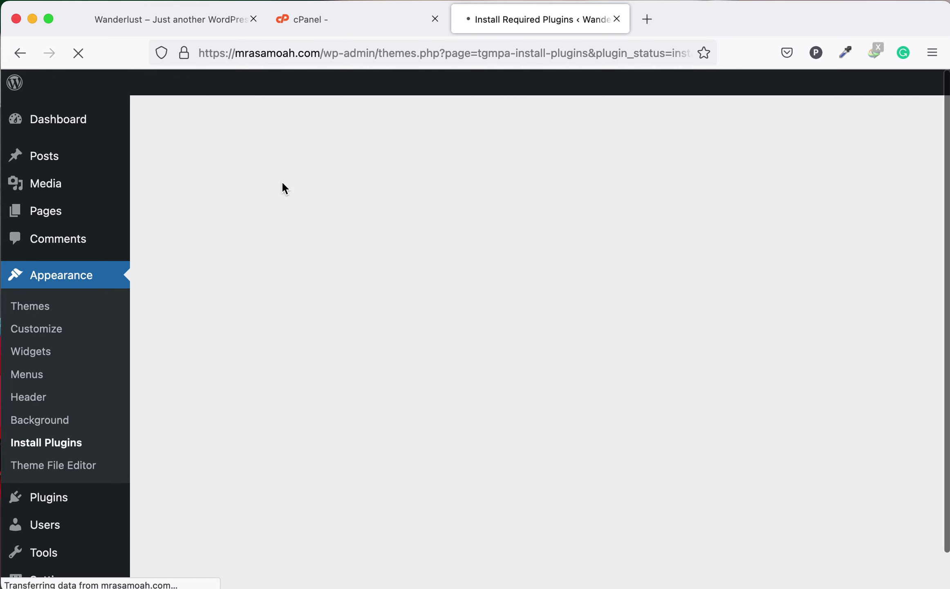
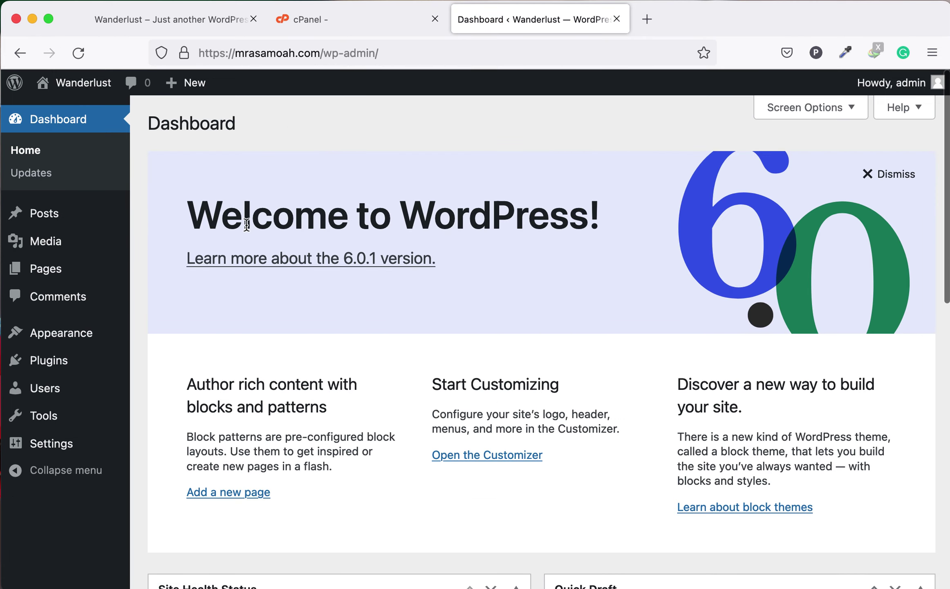
Open the Import Demo Data page, and reload the live Wanderlust homepage to examine its layout under the new theme.
mouse_move(105, 336)
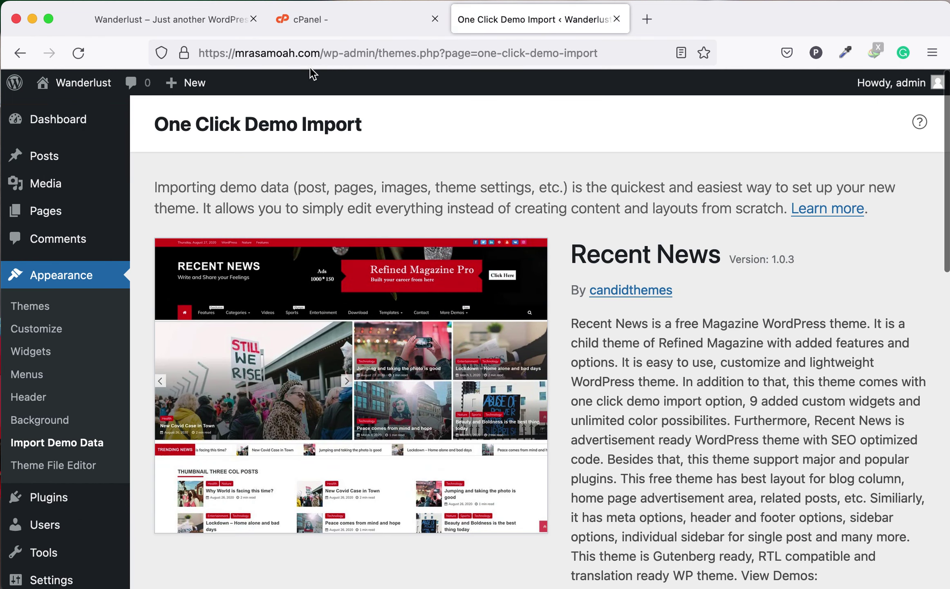
left_click(196, 17)
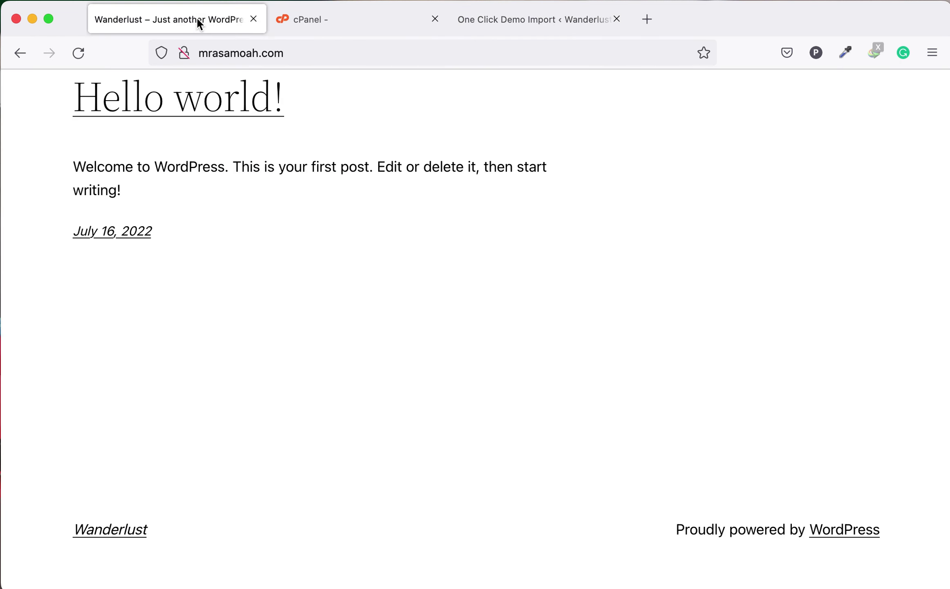
left_click(78, 52)
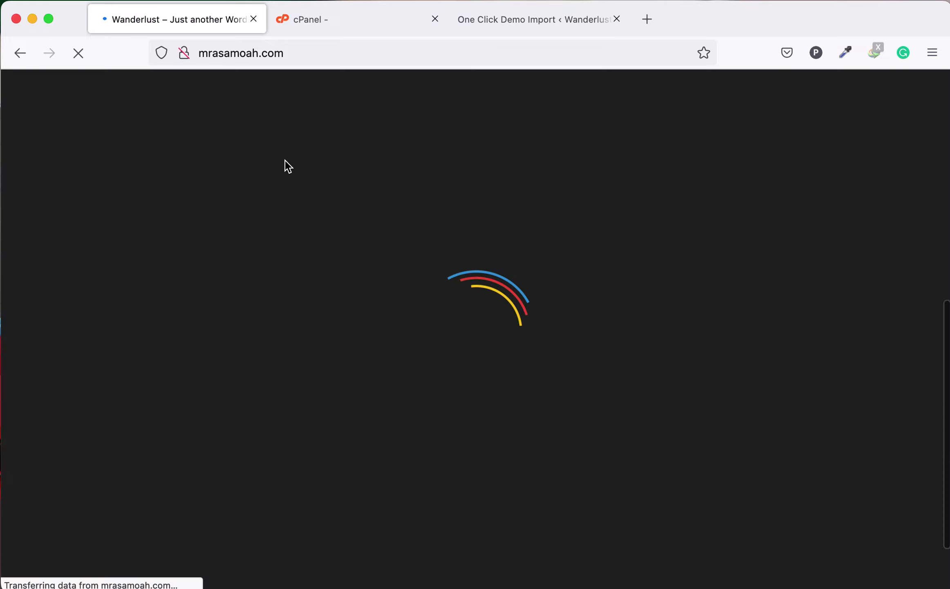
scroll(446, 331, "down", 8)
scroll(446, 330, "up", 15)
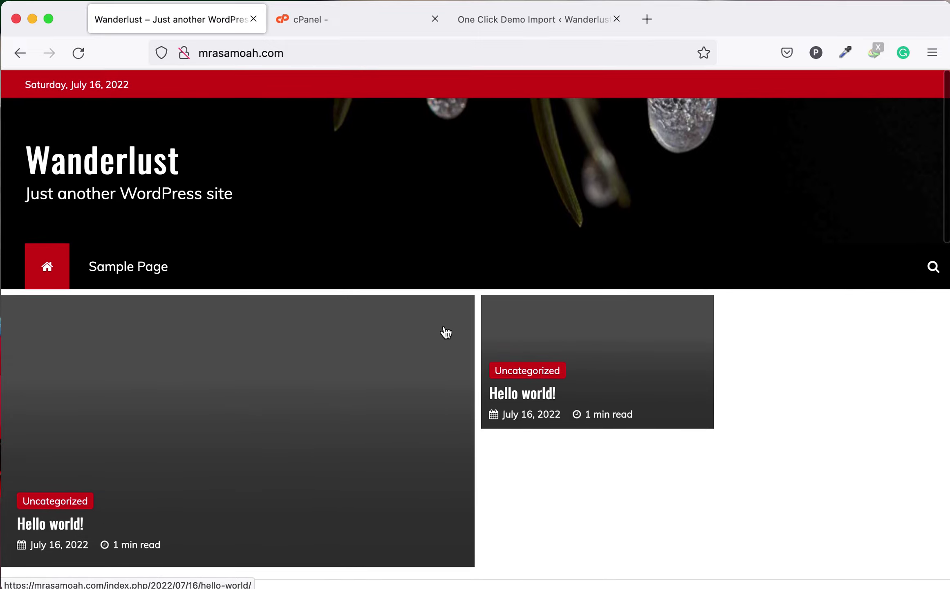
scroll(446, 332, "down", 10)
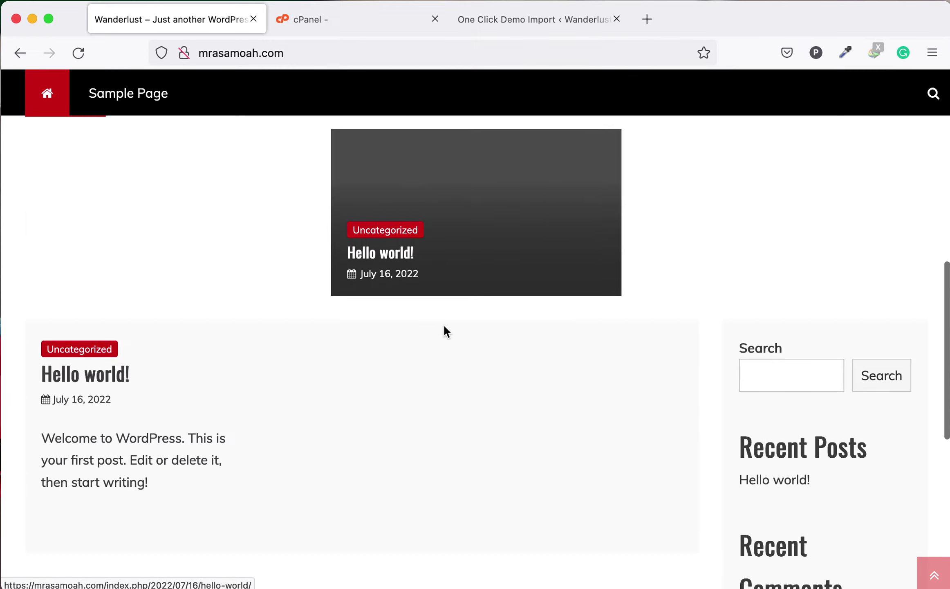
scroll(445, 332, "up", 12)
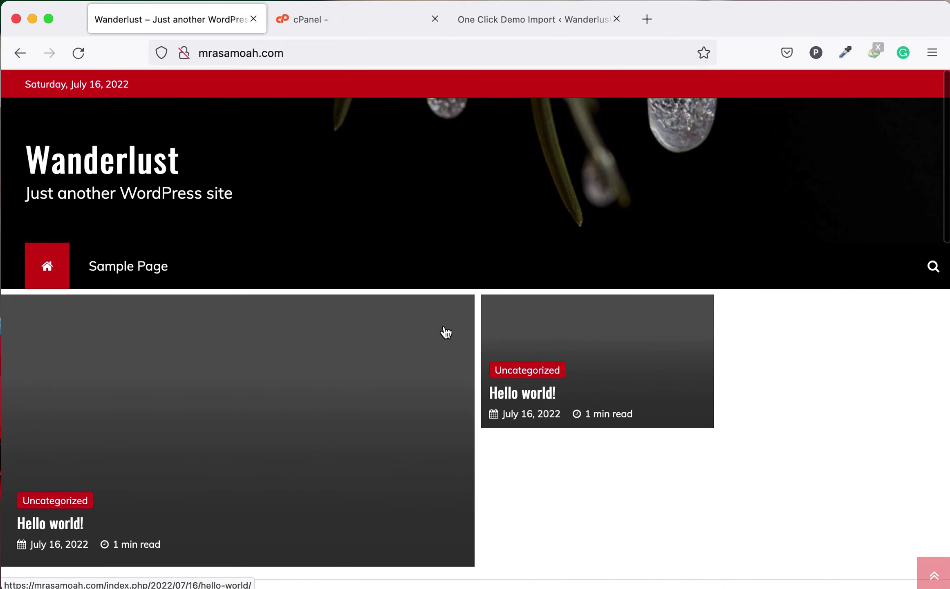
scroll(445, 332, "down", 10)
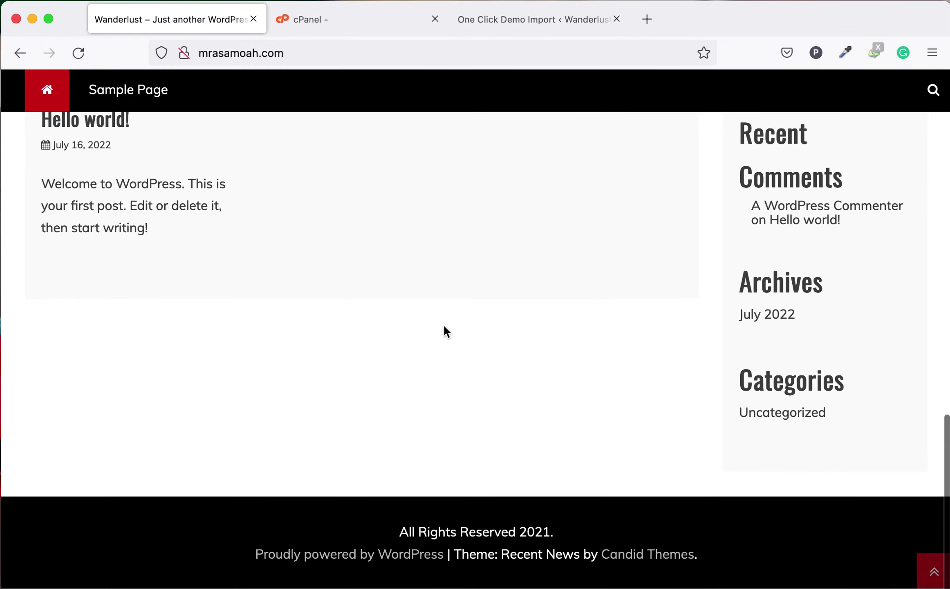
scroll(445, 332, "up", 12)
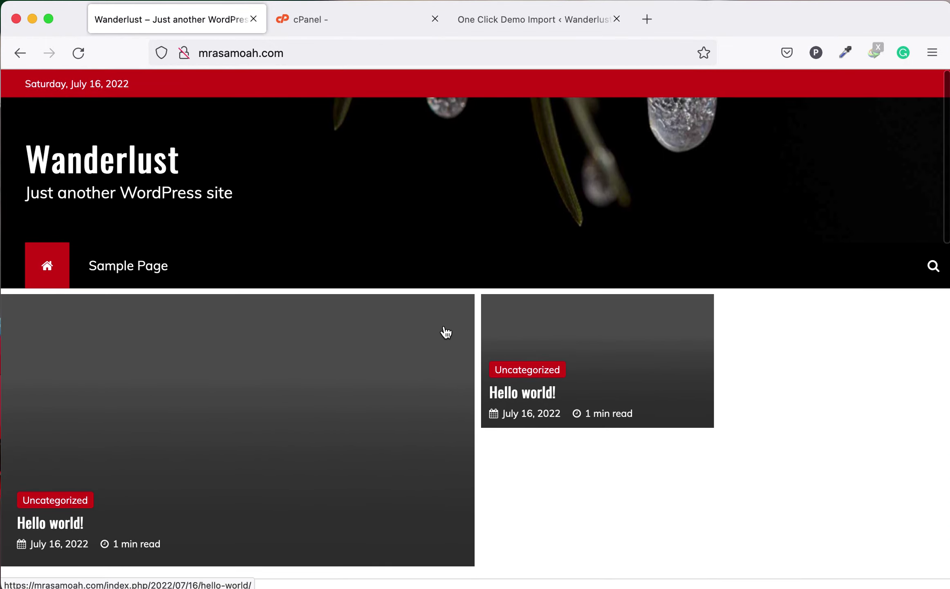
scroll(445, 332, "down", 10)
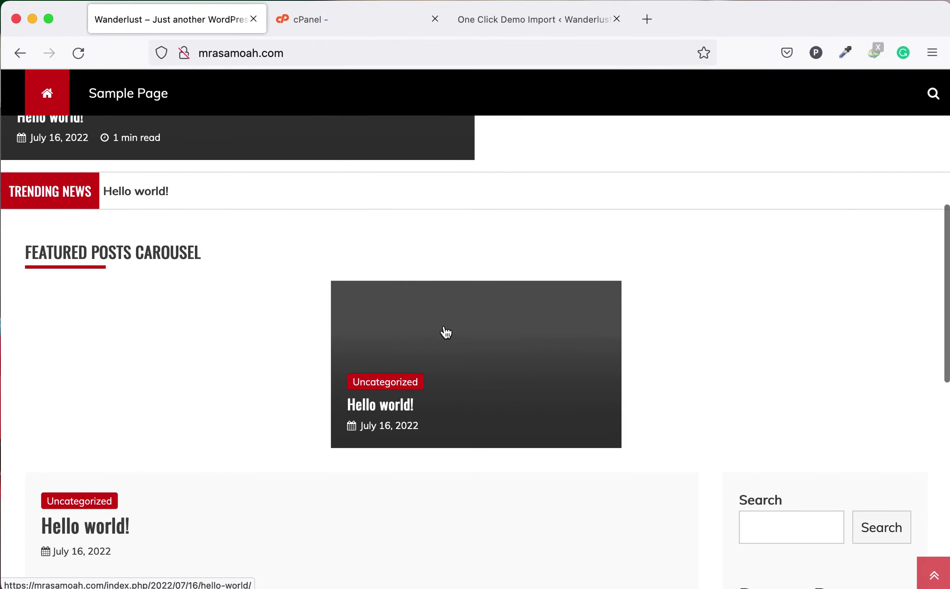
scroll(446, 332, "down", 6)
scroll(445, 332, "down", 5)
scroll(446, 332, "up", 12)
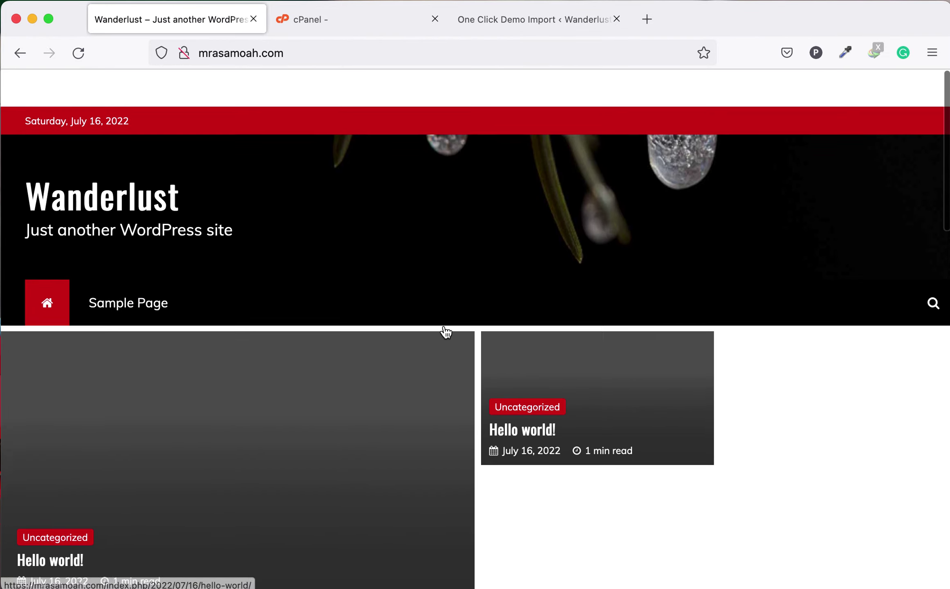
scroll(446, 332, "down", 15)
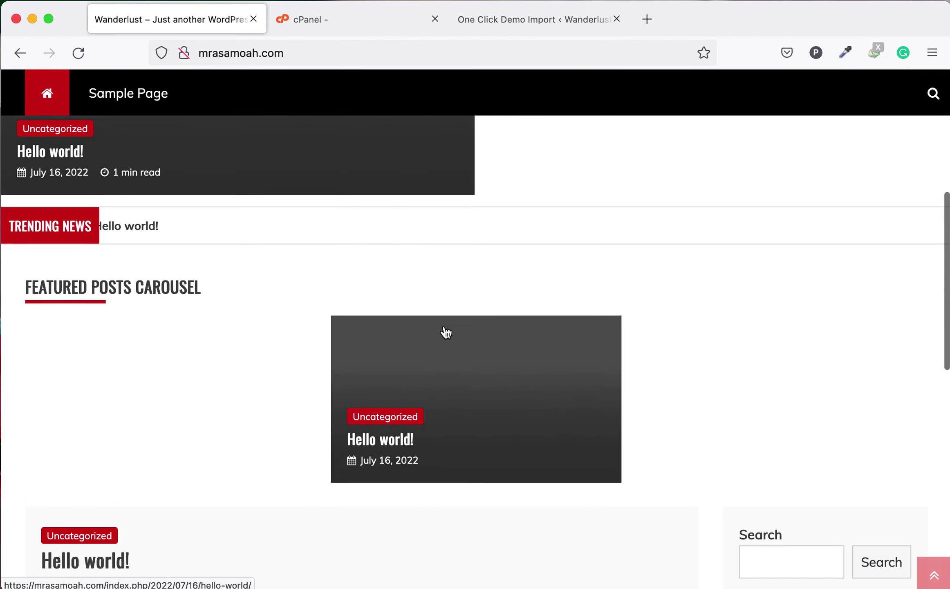
scroll(444, 327, "up", 15)
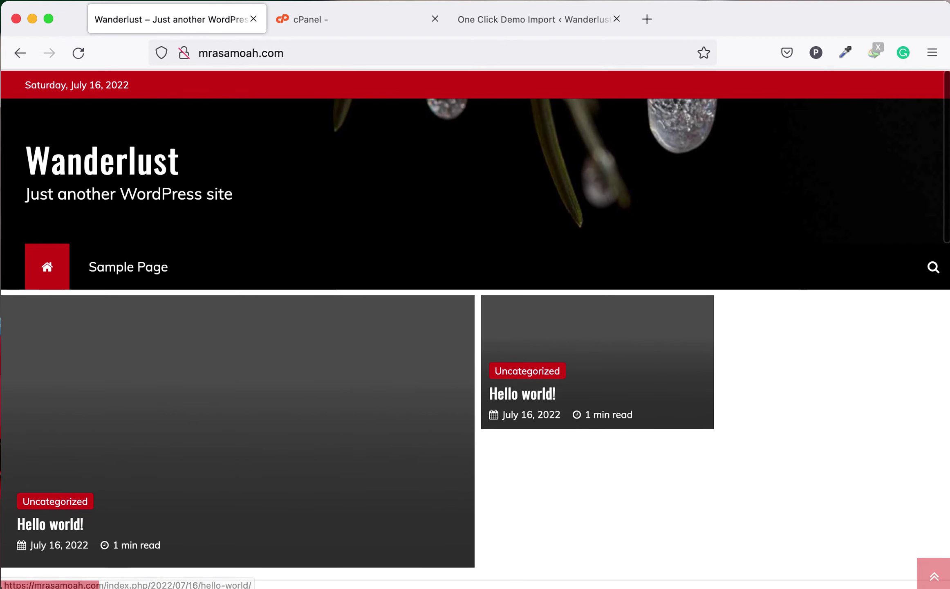
Return to the One Click Demo Import page, browse the available demos and preview the Fashion Demo's homepage.
left_click(516, 23)
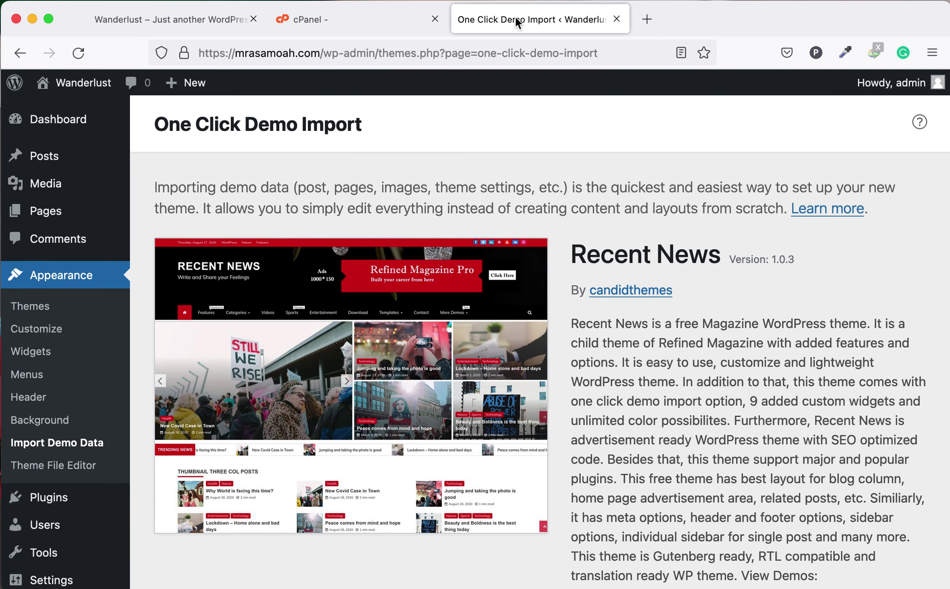
scroll(372, 359, "down", 12)
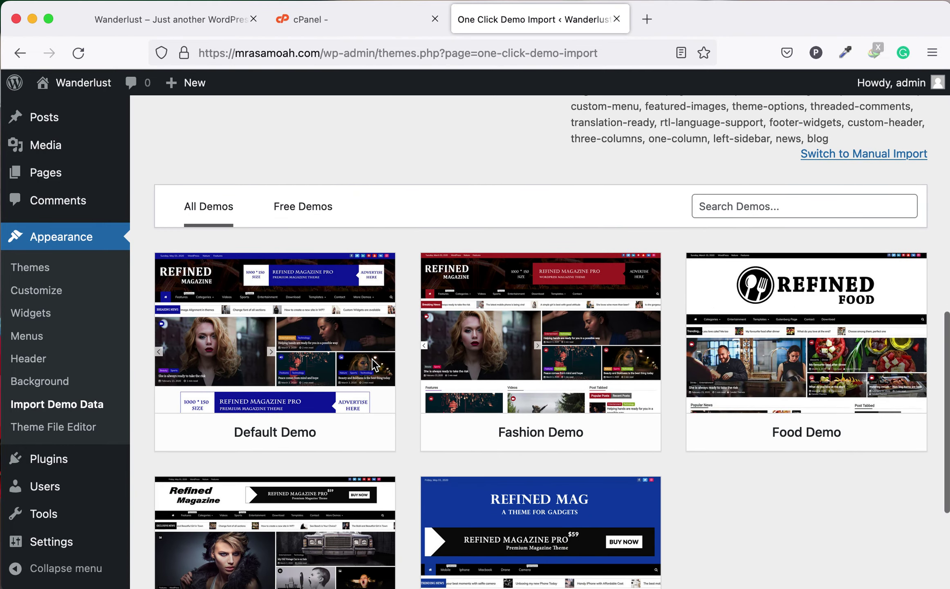
scroll(372, 359, "down", 3)
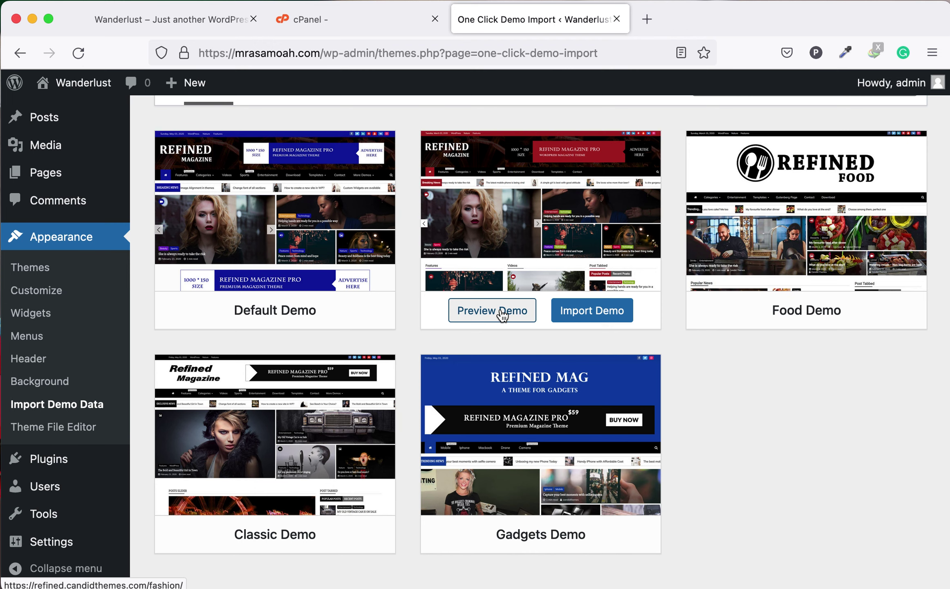
left_click(503, 314)
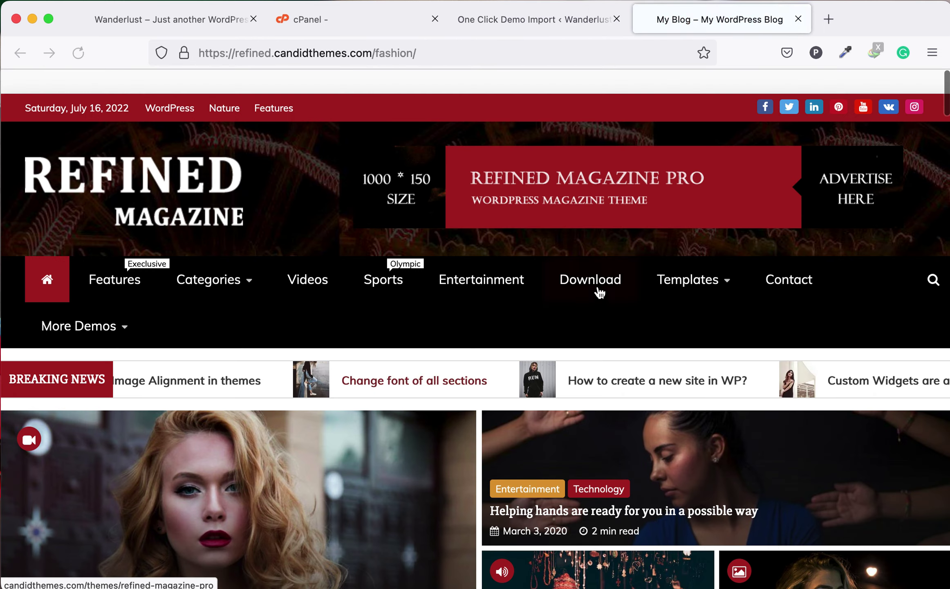
scroll(500, 333, "down", 10)
scroll(499, 333, "down", 15)
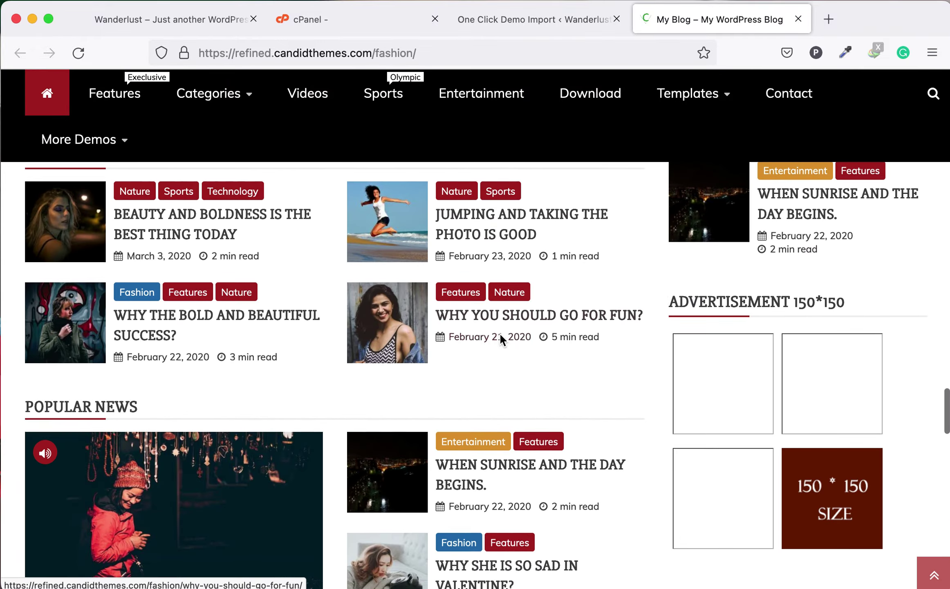
scroll(499, 332, "down", 5)
scroll(499, 333, "up", 20)
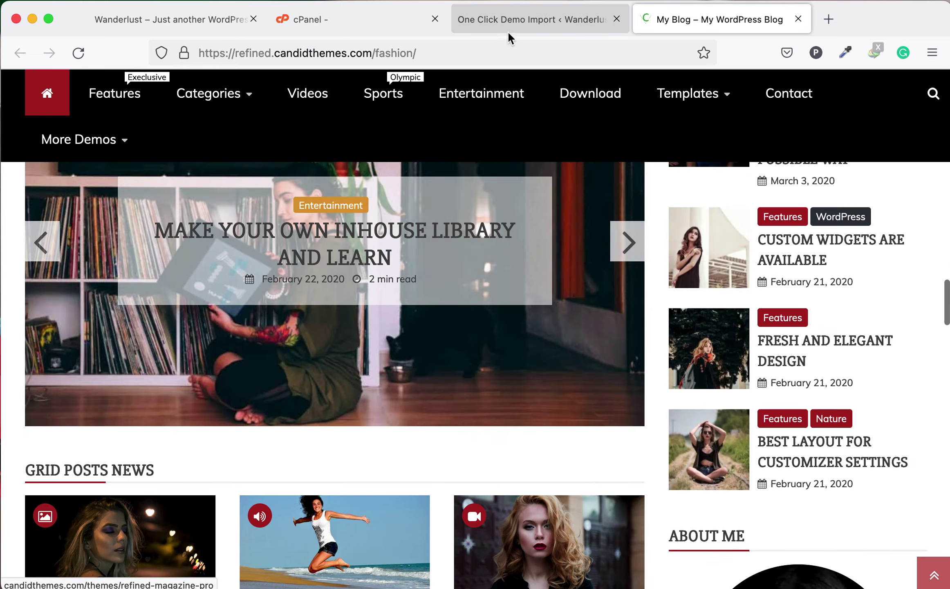
Go back to the demo list and preview the Classic Demo, examining its homepage sections.
left_click(502, 21)
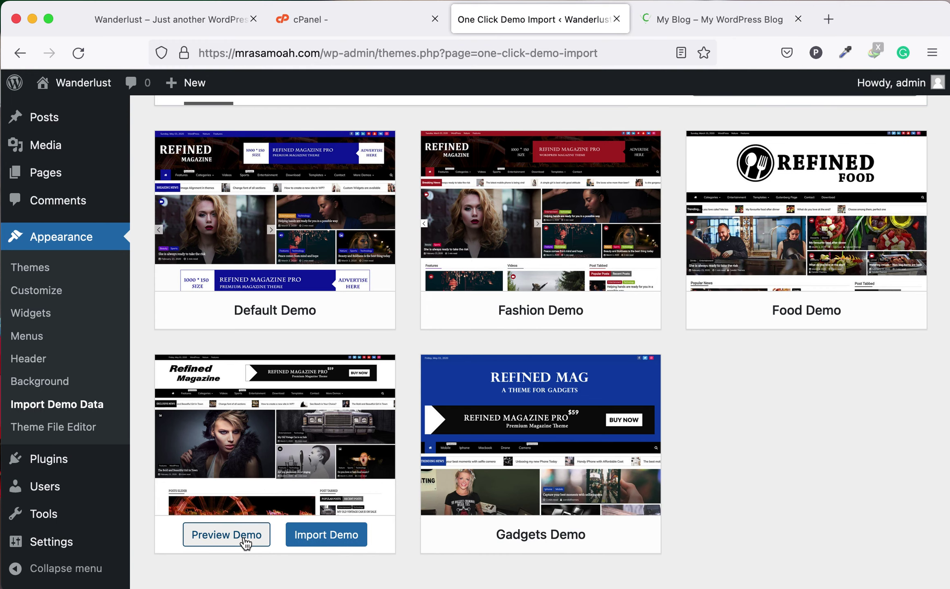
left_click(245, 538)
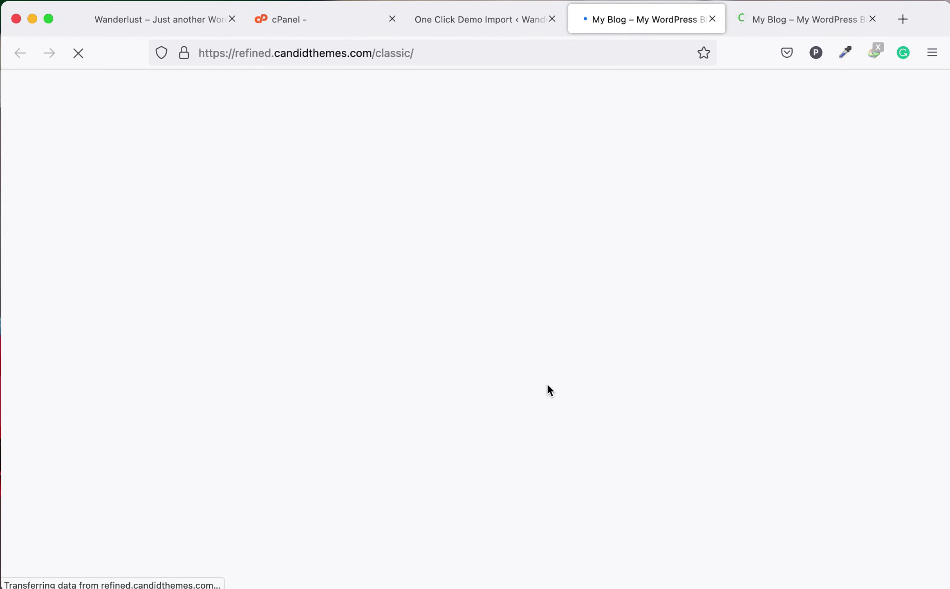
scroll(470, 371, "down", 2)
scroll(470, 371, "down", 15)
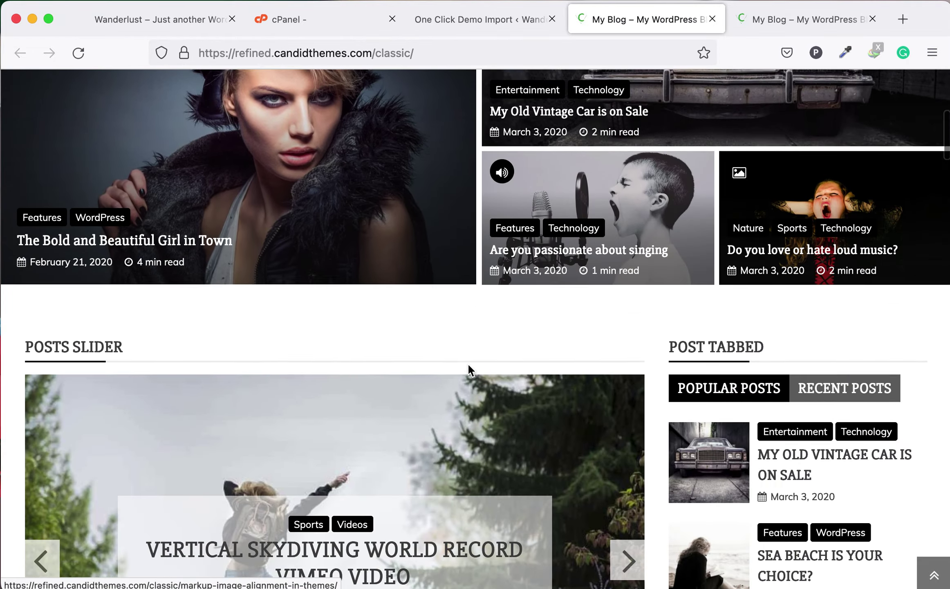
scroll(470, 370, "down", 10)
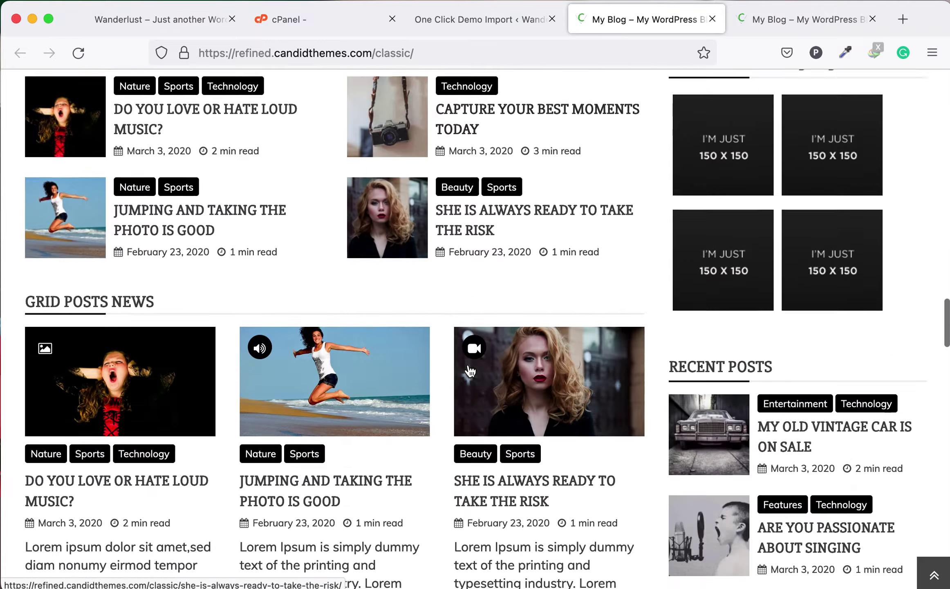
scroll(468, 363, "up", 15)
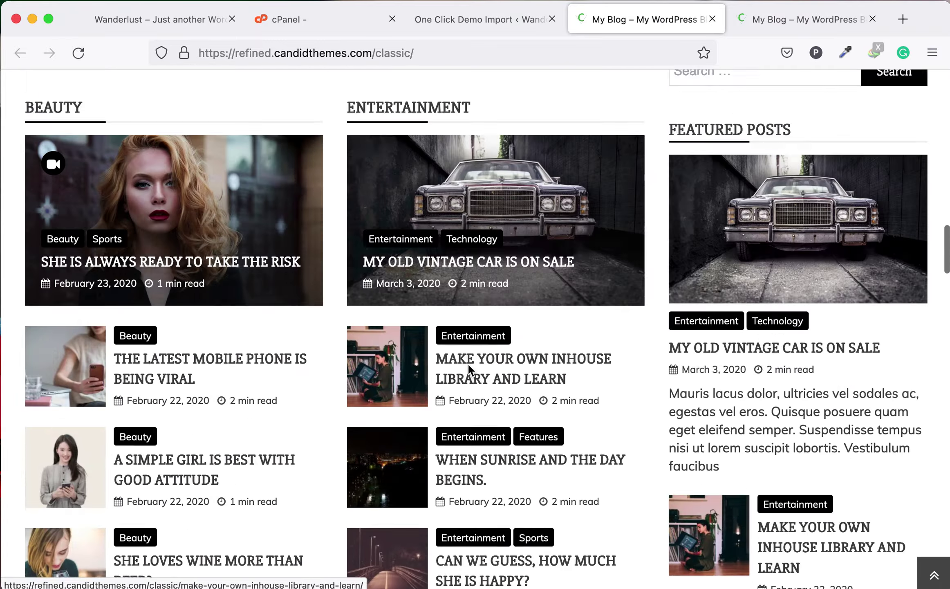
Go back to the demo list and preview the Food Demo, examining its header, featured posts and category sections.
left_click(506, 15)
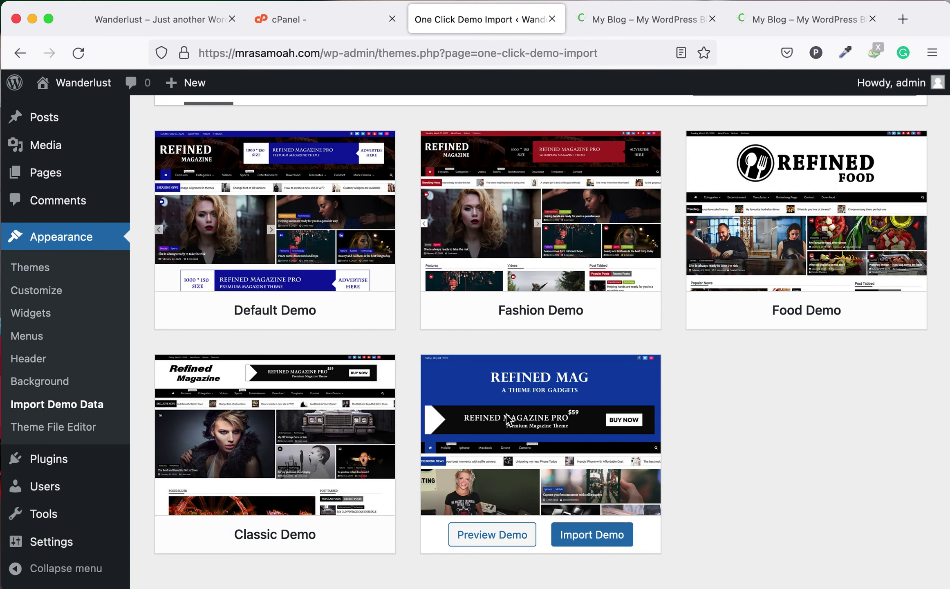
mouse_move(362, 450)
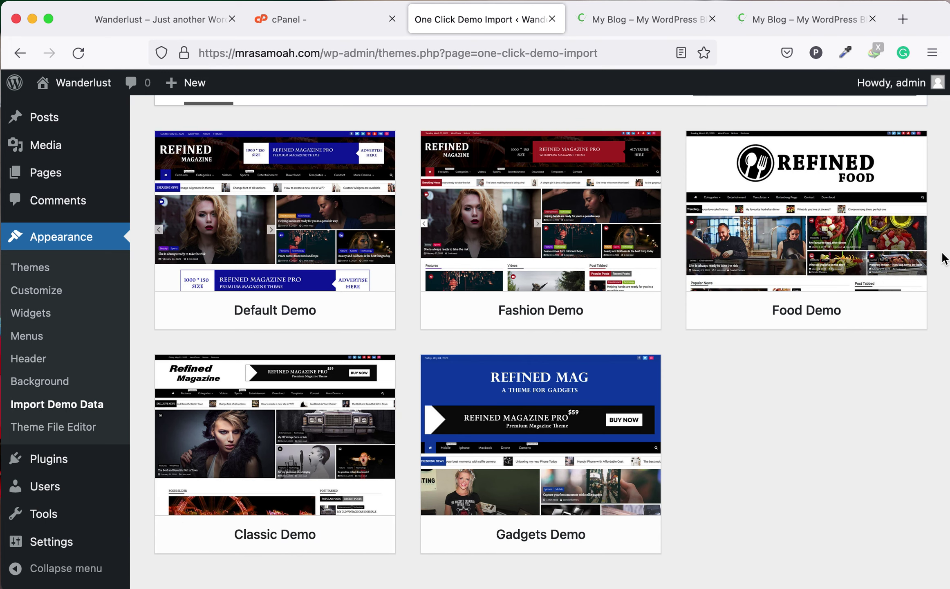
mouse_move(804, 309)
left_click(774, 321)
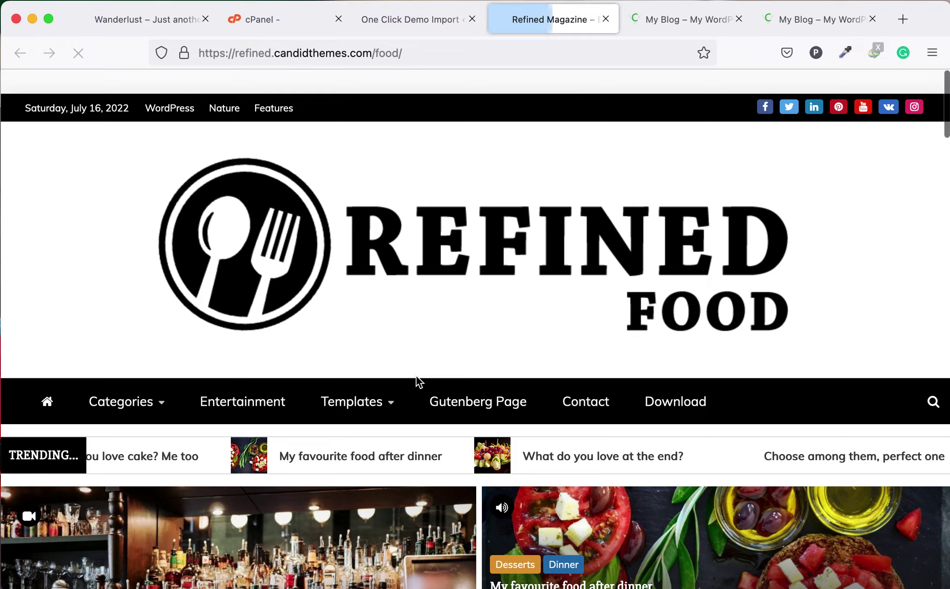
scroll(587, 356, "down", 5)
scroll(587, 356, "down", 15)
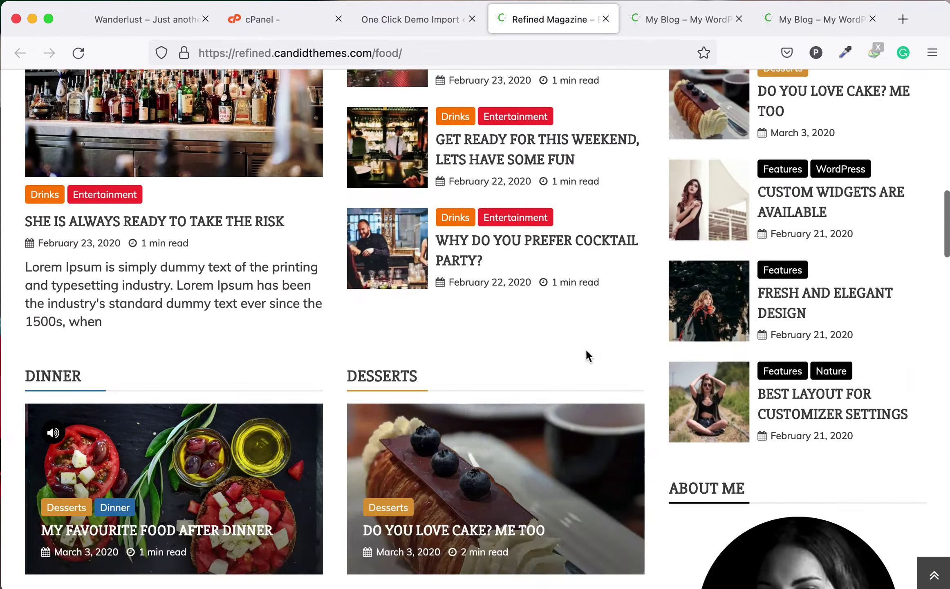
scroll(587, 356, "down", 10)
scroll(587, 356, "up", 15)
scroll(586, 351, "up", 15)
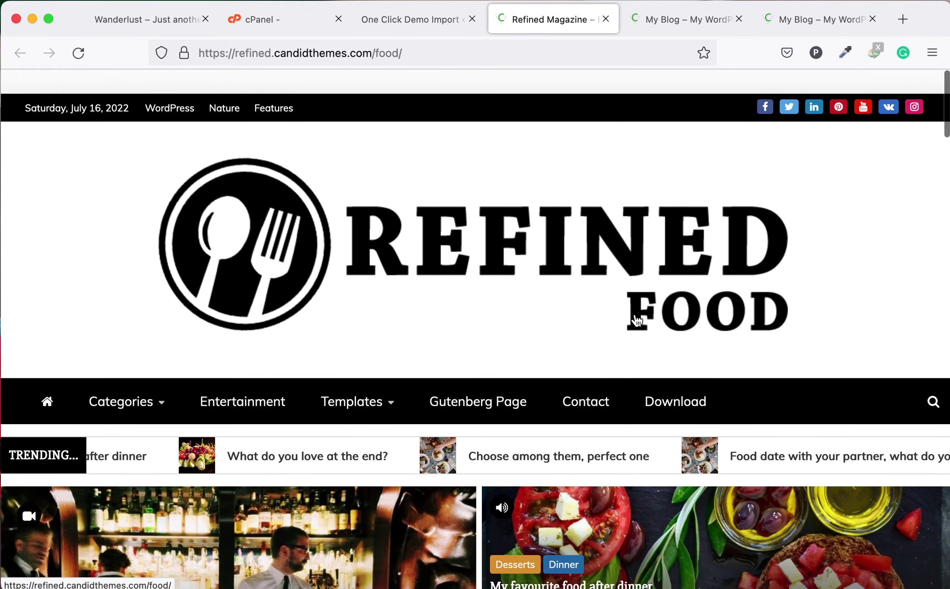
scroll(634, 319, "down", 5)
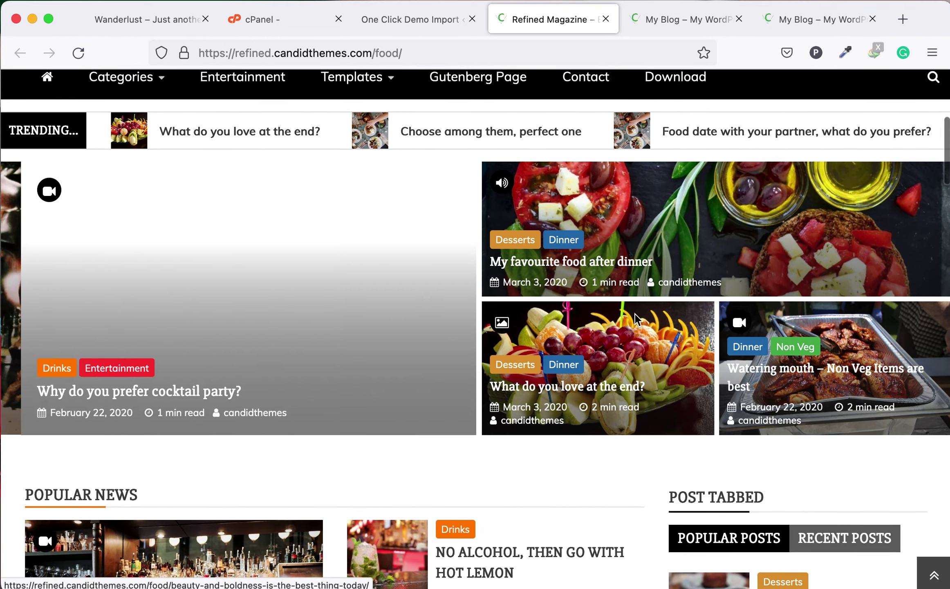
Return to the demo list, choose the Food Demo and start its import without selecting any of the recommended plugins.
scroll(650, 299, "up", 5)
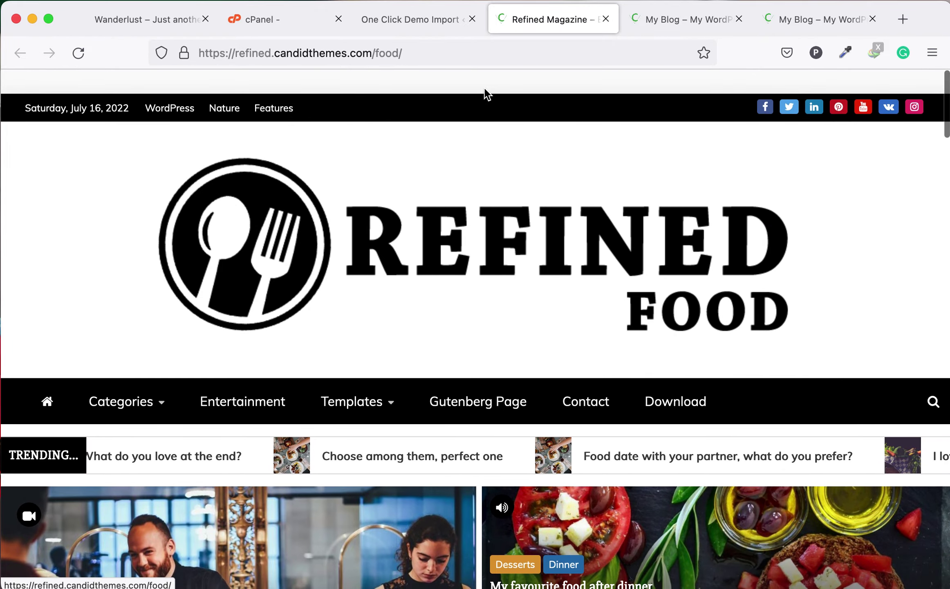
left_click(404, 21)
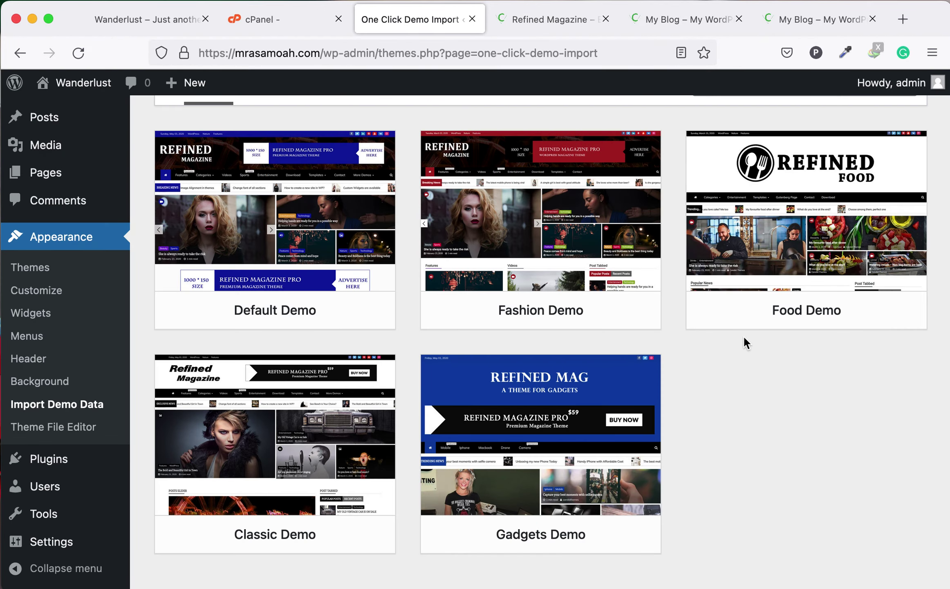
mouse_move(803, 276)
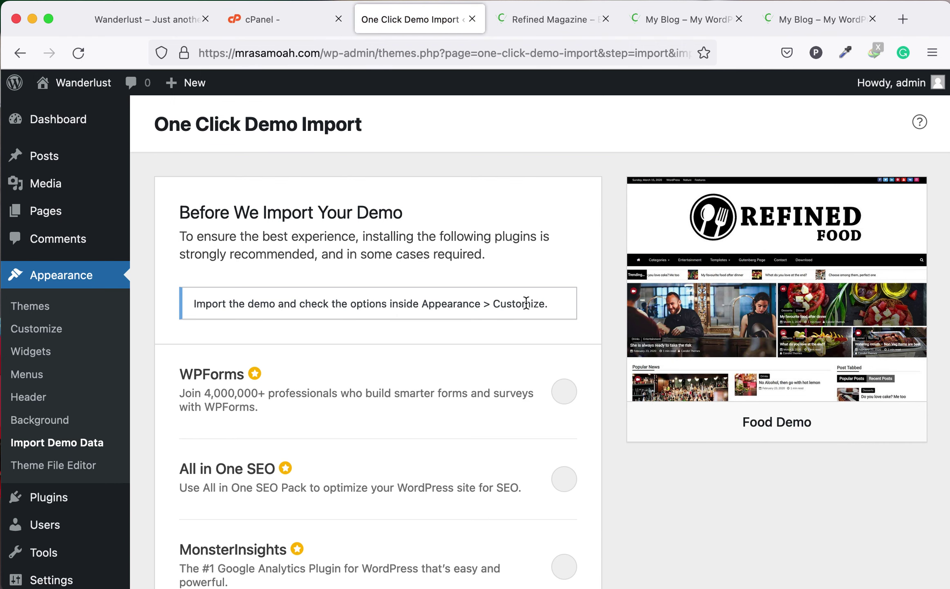
scroll(424, 403, "down", 8)
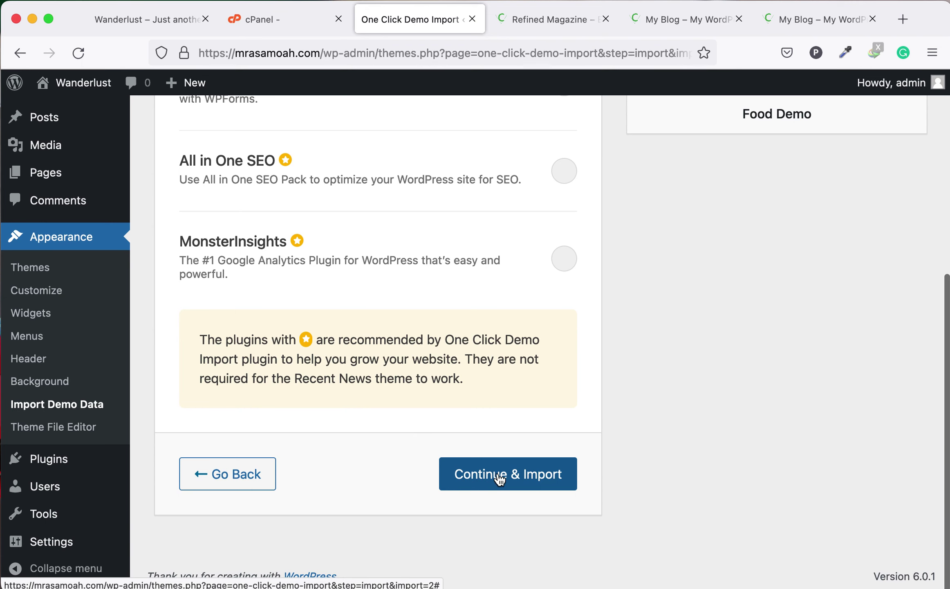
scroll(509, 298, "up", 5)
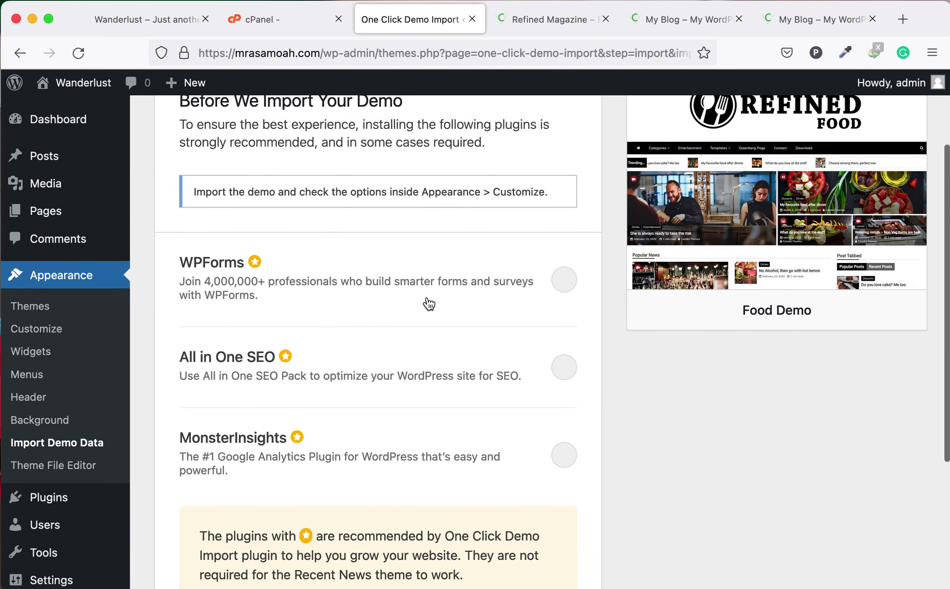
scroll(516, 416, "down", 5)
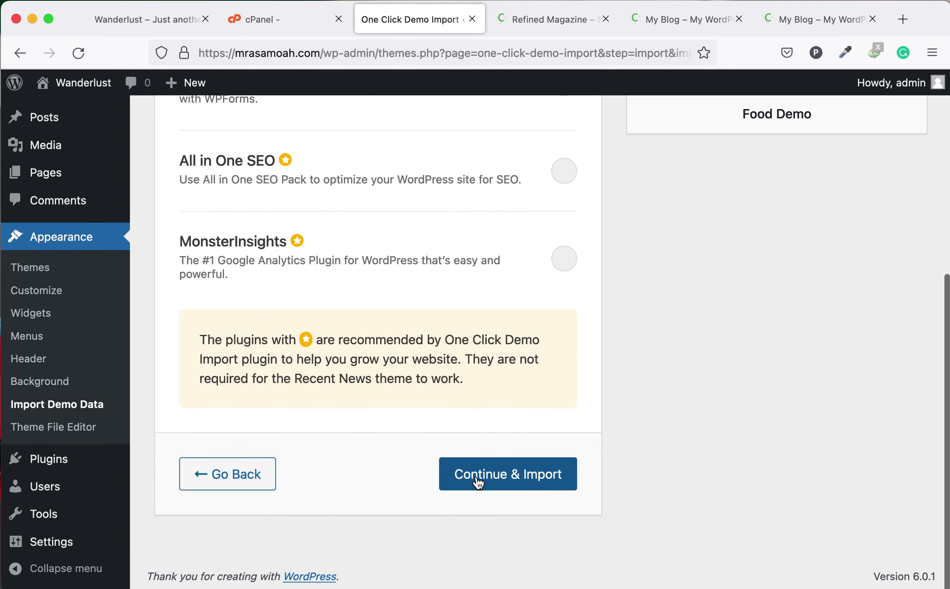
left_click(509, 474)
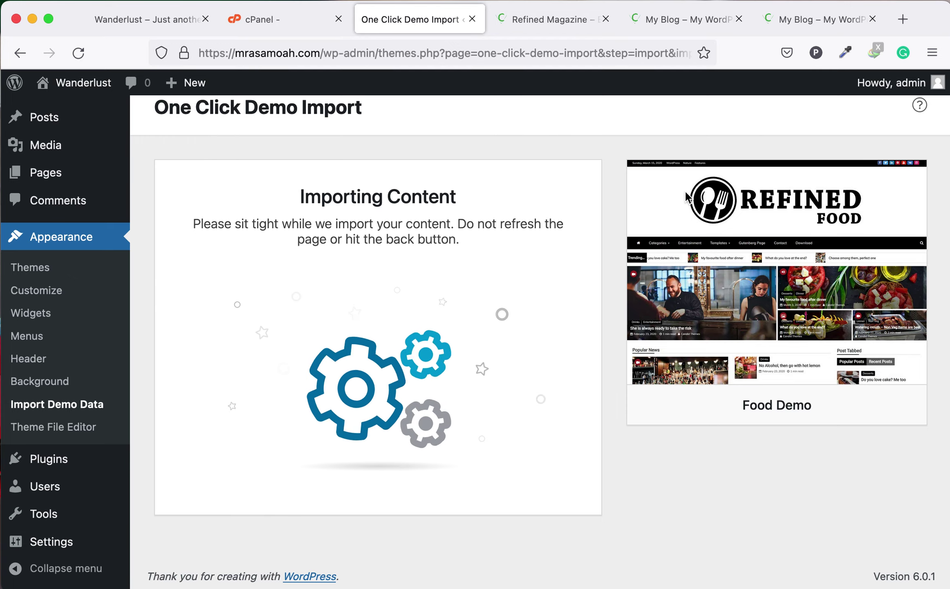
Reopen the Food Demo preview and examine its whole homepage from the logo header down to the footer.
left_click(683, 19)
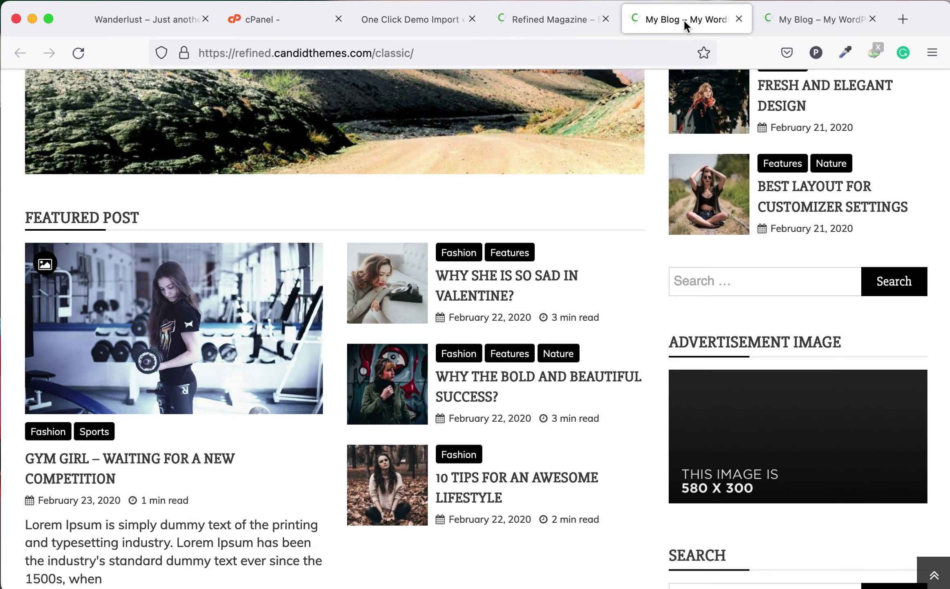
left_click(564, 23)
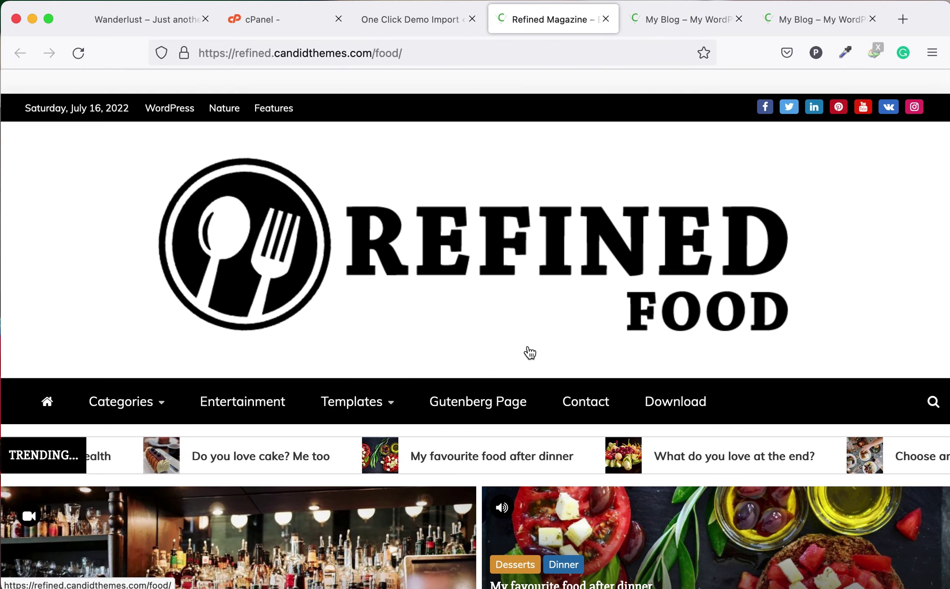
scroll(527, 352, "down", 4)
scroll(529, 352, "down", 3)
scroll(530, 351, "down", 4)
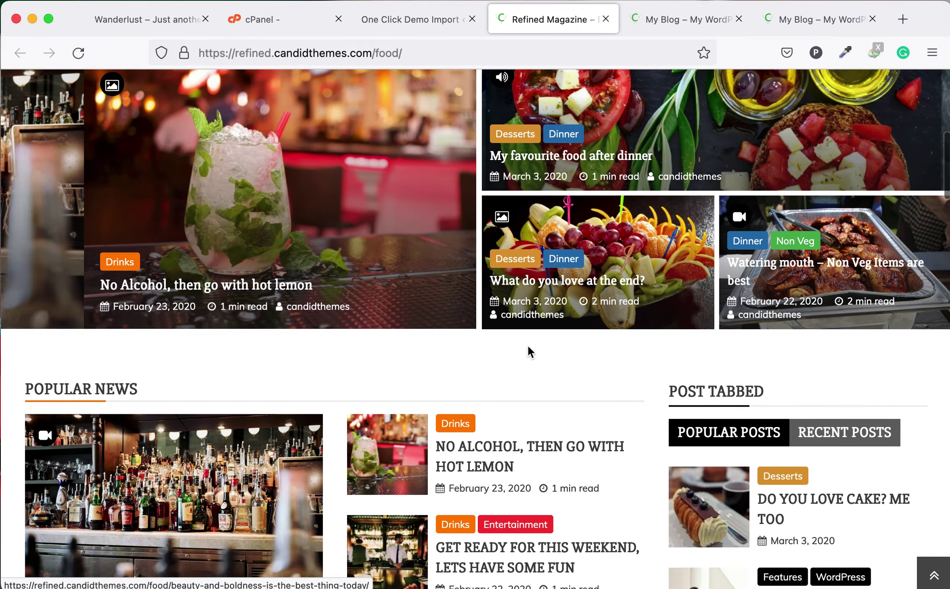
scroll(529, 351, "up", 2)
scroll(528, 351, "up", 8)
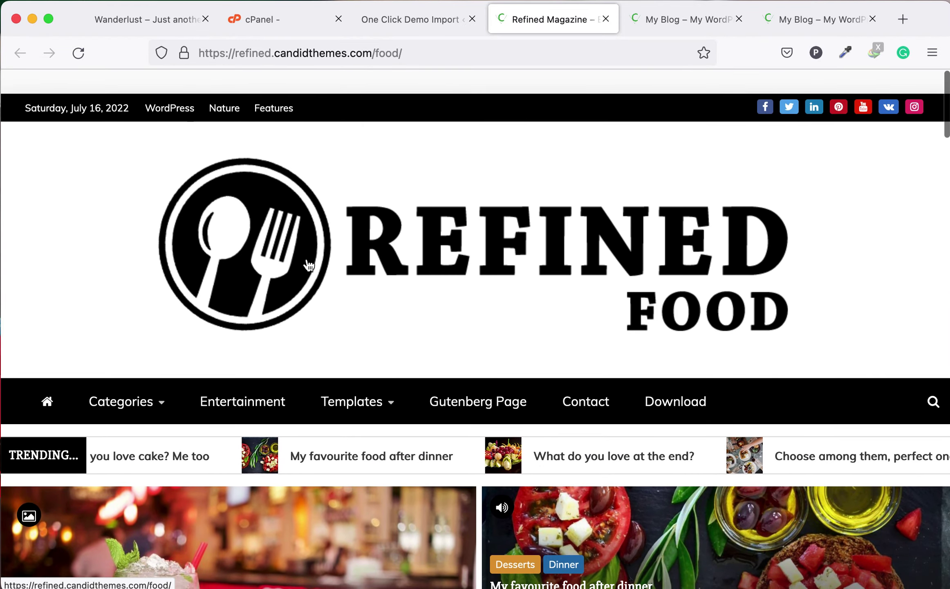
scroll(332, 448, "down", 10)
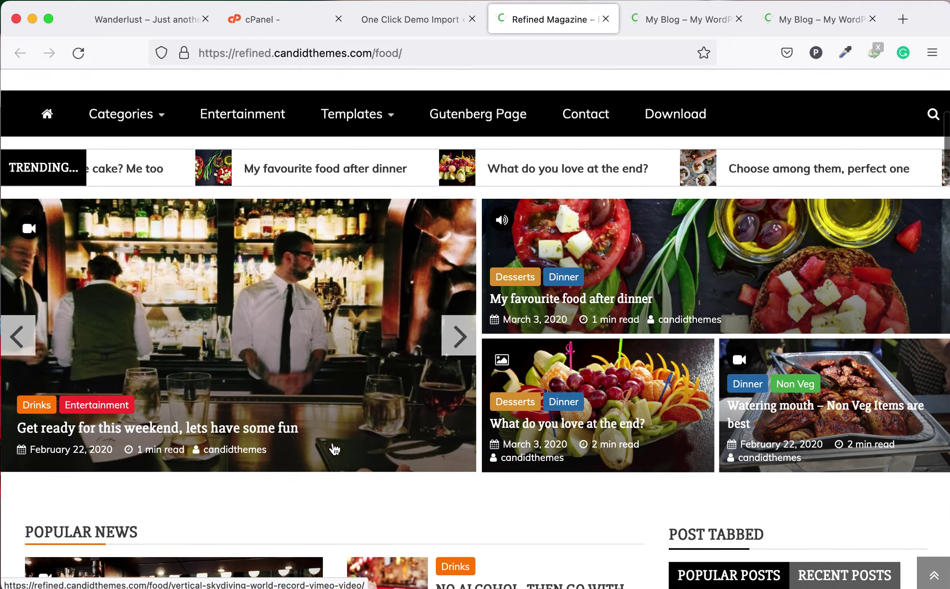
scroll(333, 446, "down", 20)
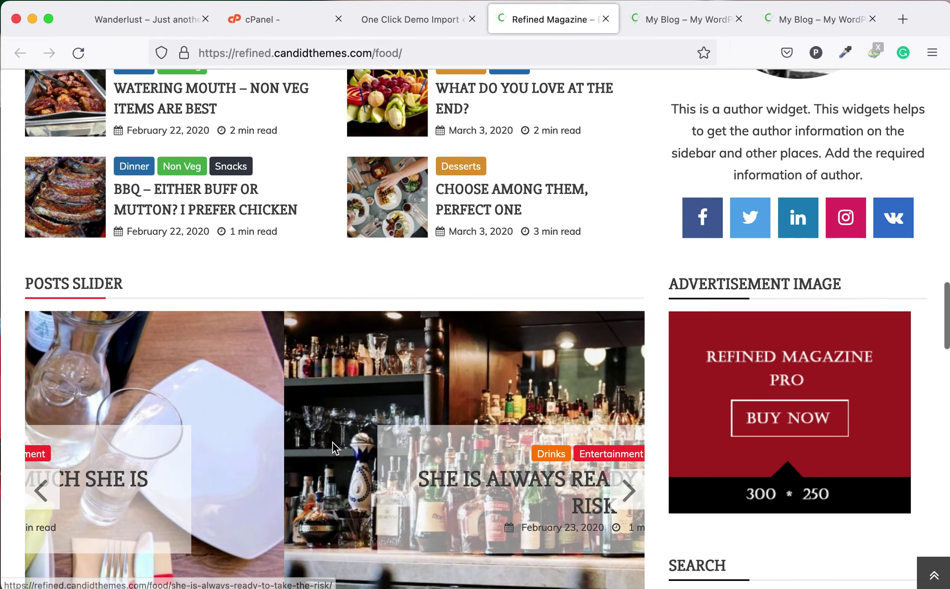
scroll(333, 448, "down", 18)
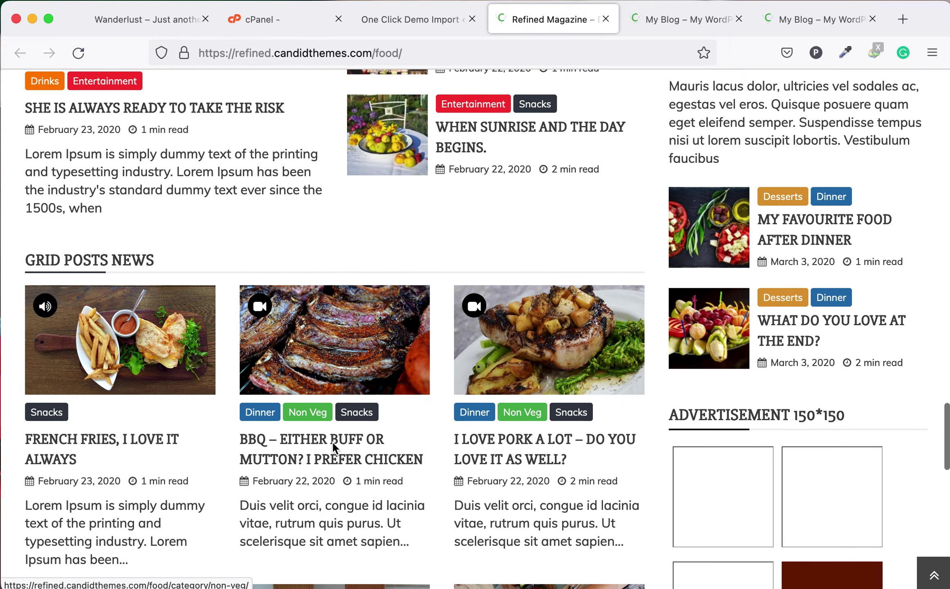
scroll(333, 447, "down", 15)
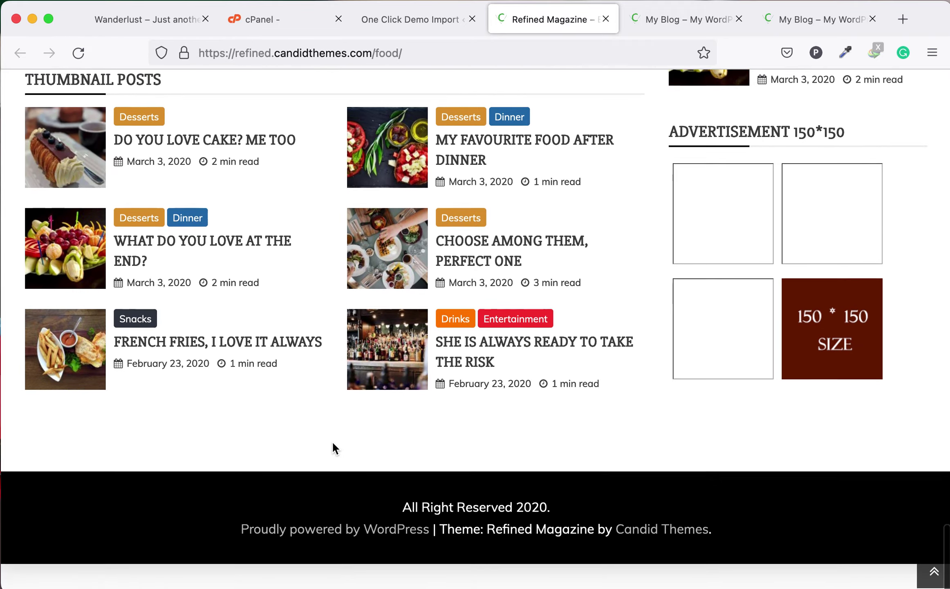
scroll(334, 448, "up", 20)
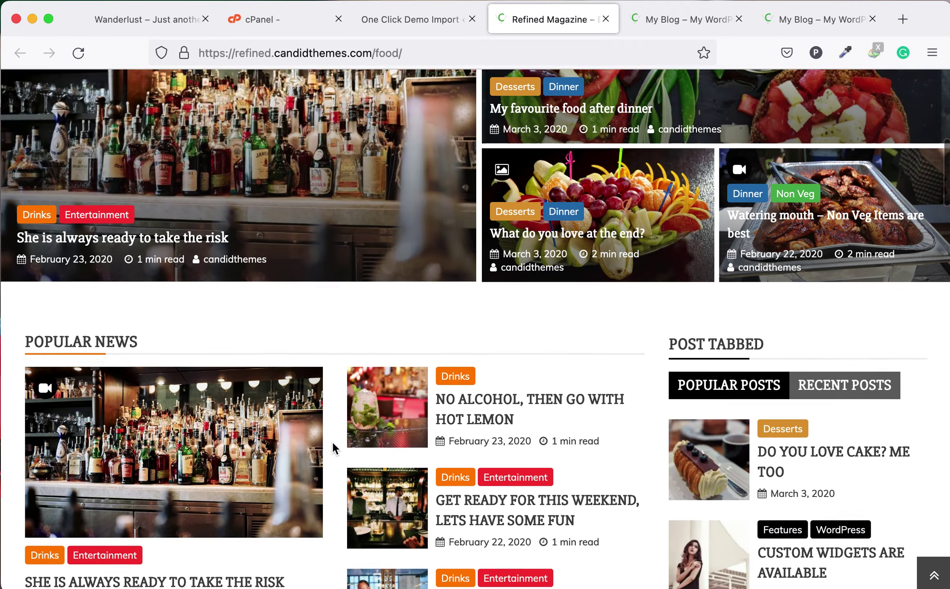
scroll(334, 448, "up", 7)
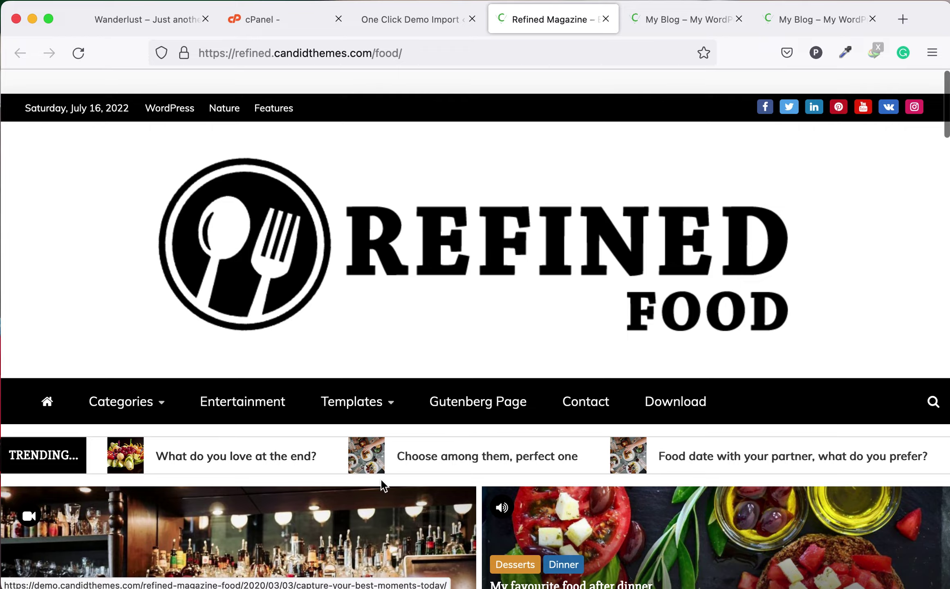
Examine the Food Demo's featured posts, Dinner and Desserts sections, author widget and posts slider more closely.
scroll(383, 486, "down", 8)
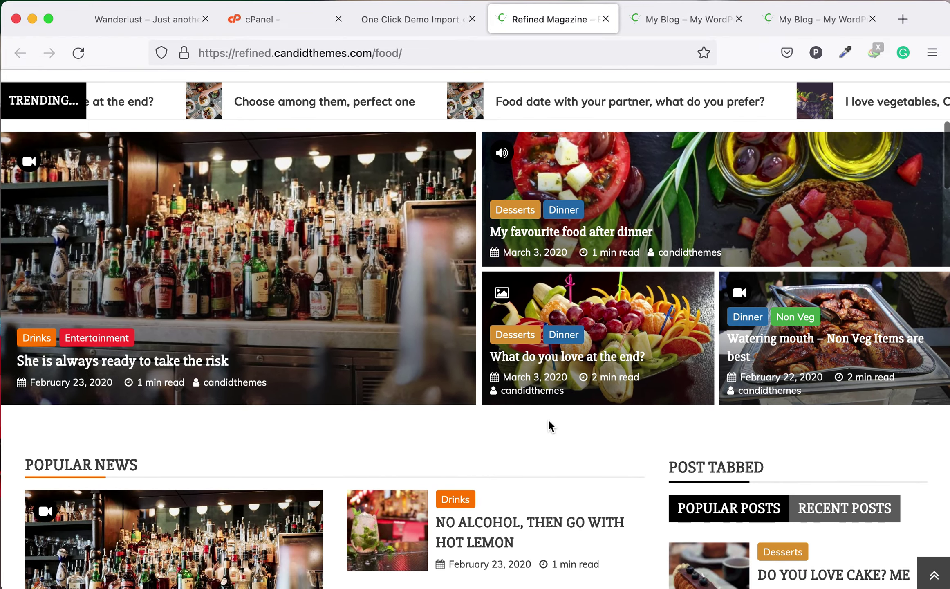
scroll(549, 425, "down", 1)
scroll(548, 417, "down", 15)
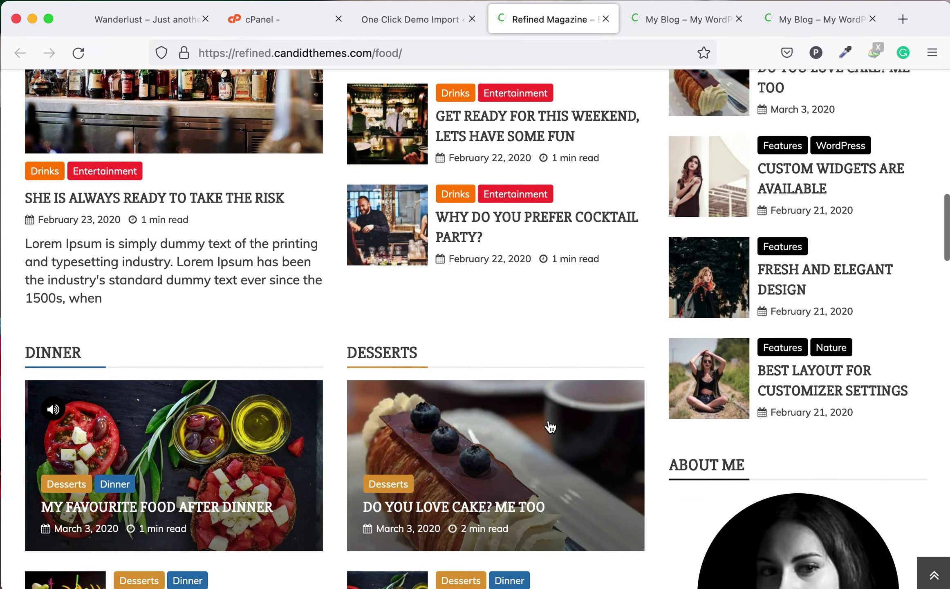
scroll(550, 425, "down", 4)
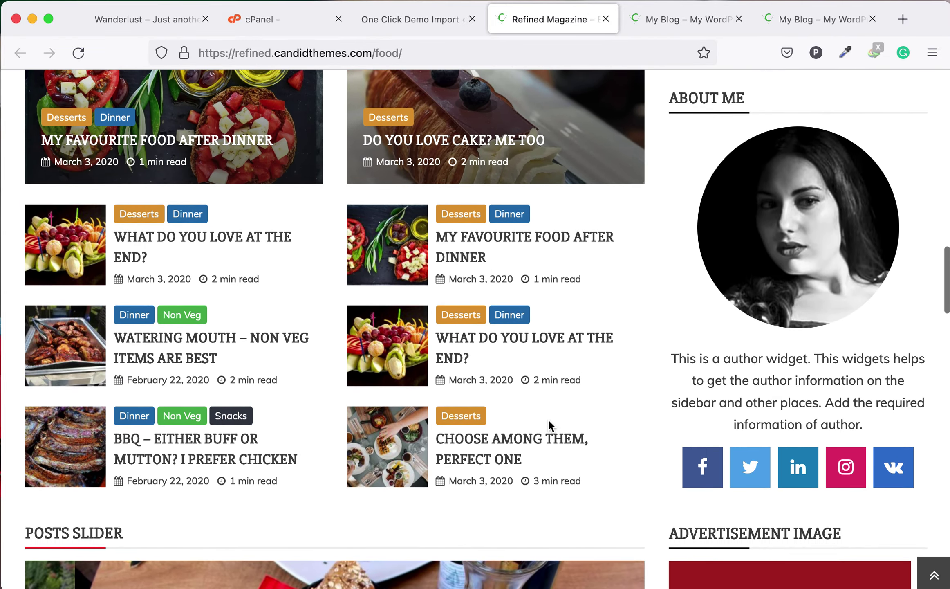
scroll(548, 417, "down", 7)
scroll(547, 418, "up", 20)
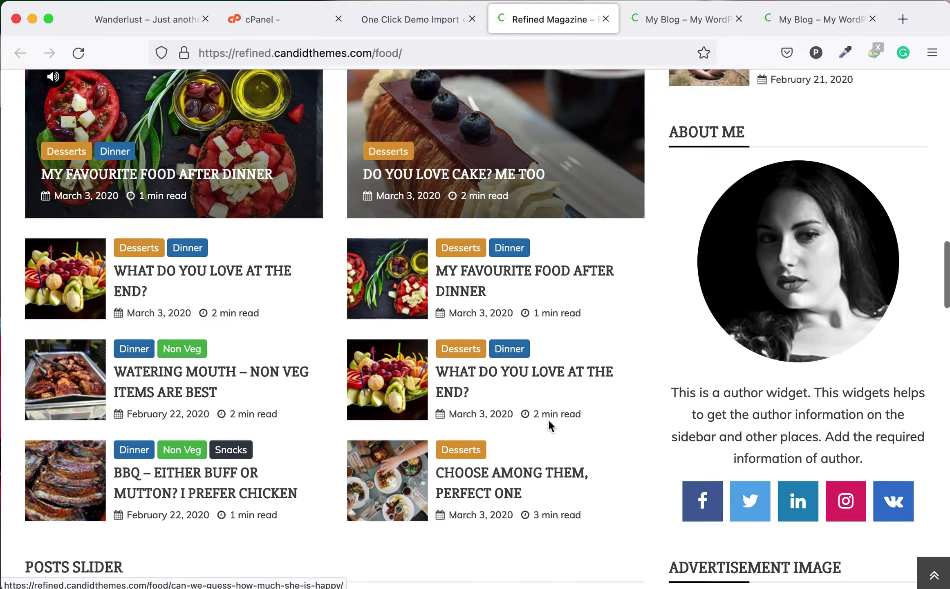
scroll(519, 390, "down", 10)
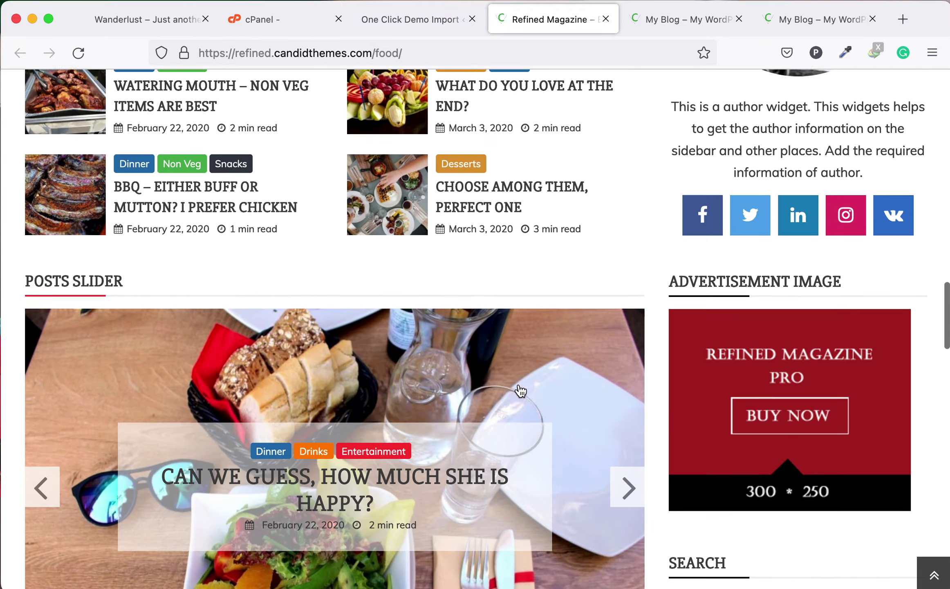
scroll(520, 390, "up", 20)
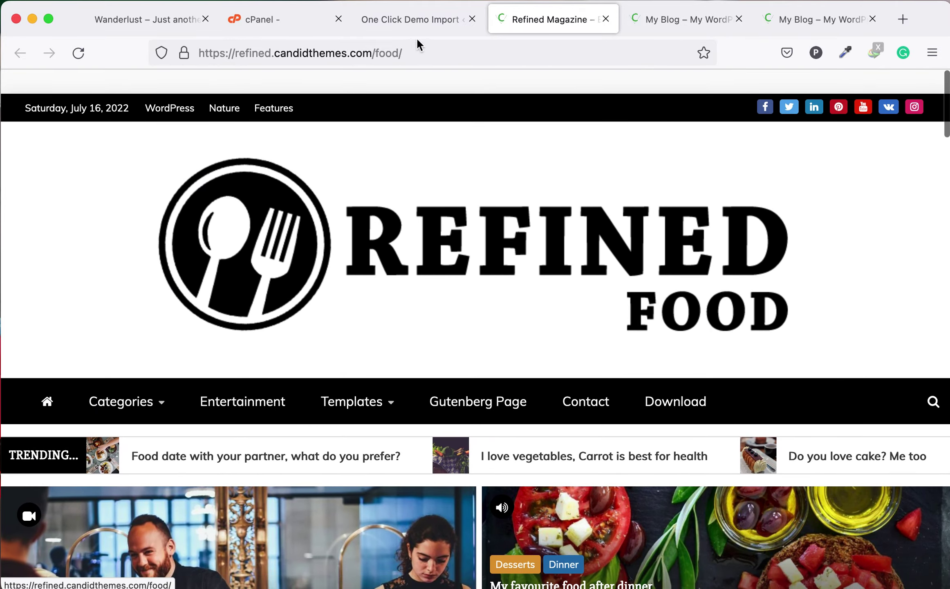
Check the import's progress, review the Food Demo preview's category sections once more, and return to the import page.
left_click(404, 21)
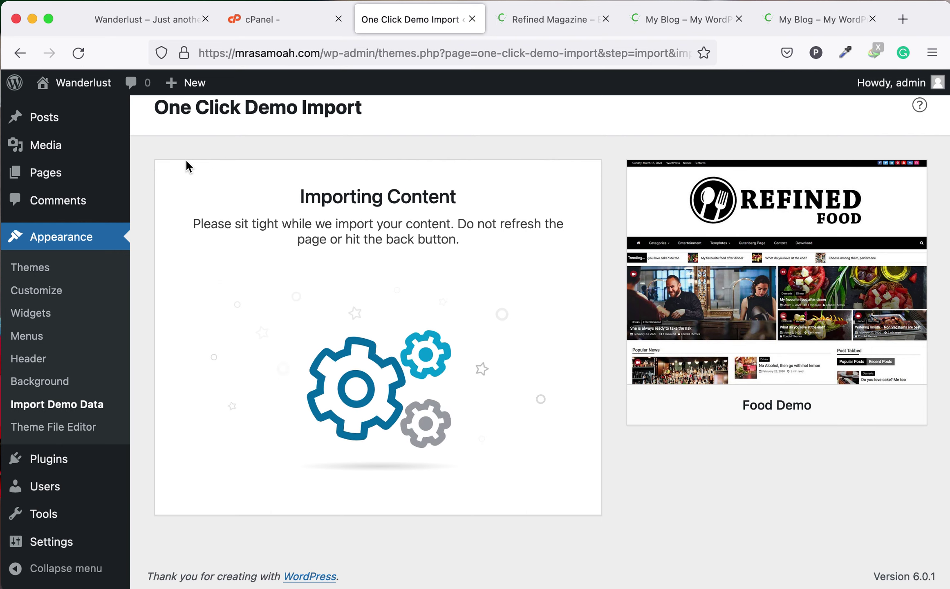
left_click(525, 13)
scroll(485, 328, "down", 5)
scroll(485, 328, "down", 15)
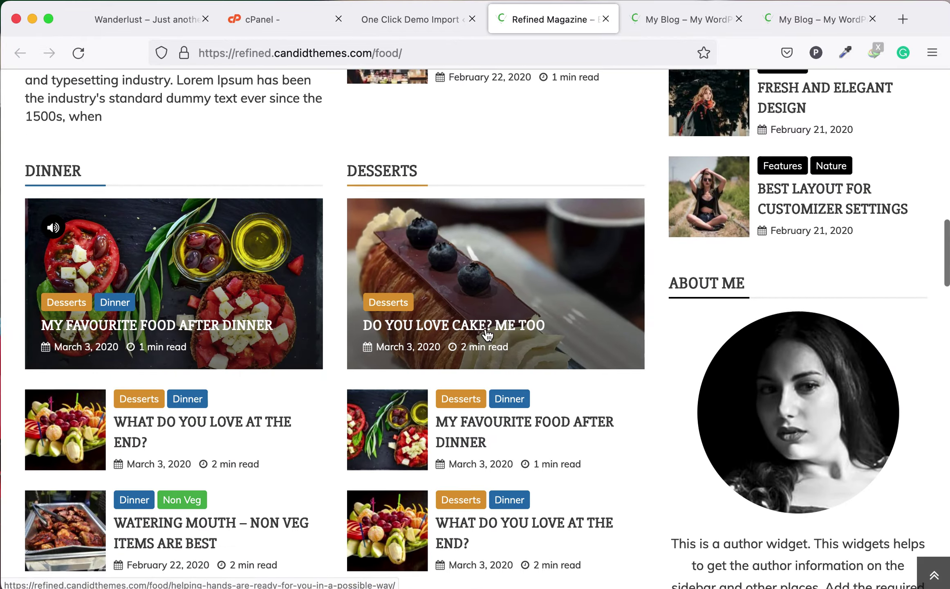
scroll(485, 328, "up", 20)
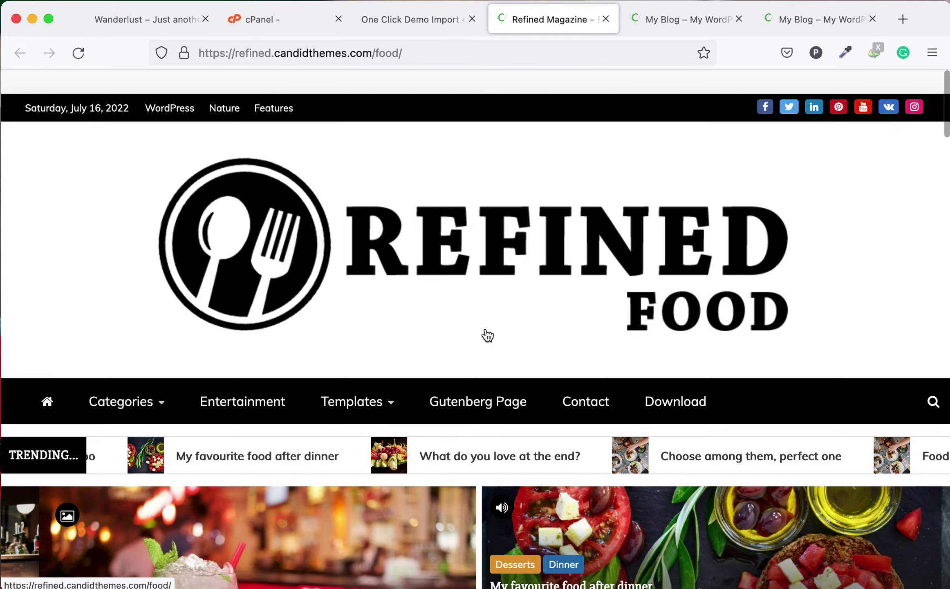
scroll(486, 332, "down", 12)
scroll(485, 328, "up", 12)
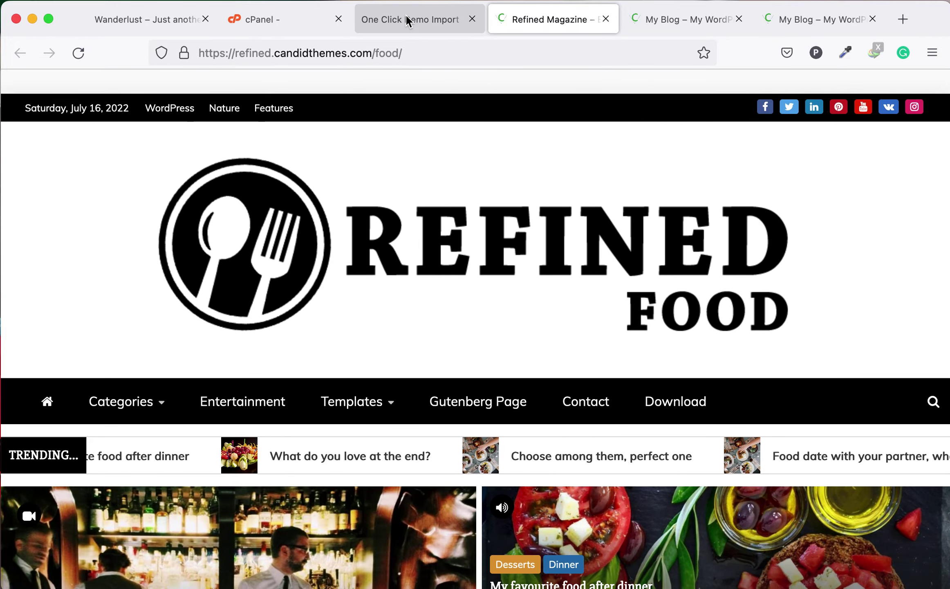
left_click(406, 18)
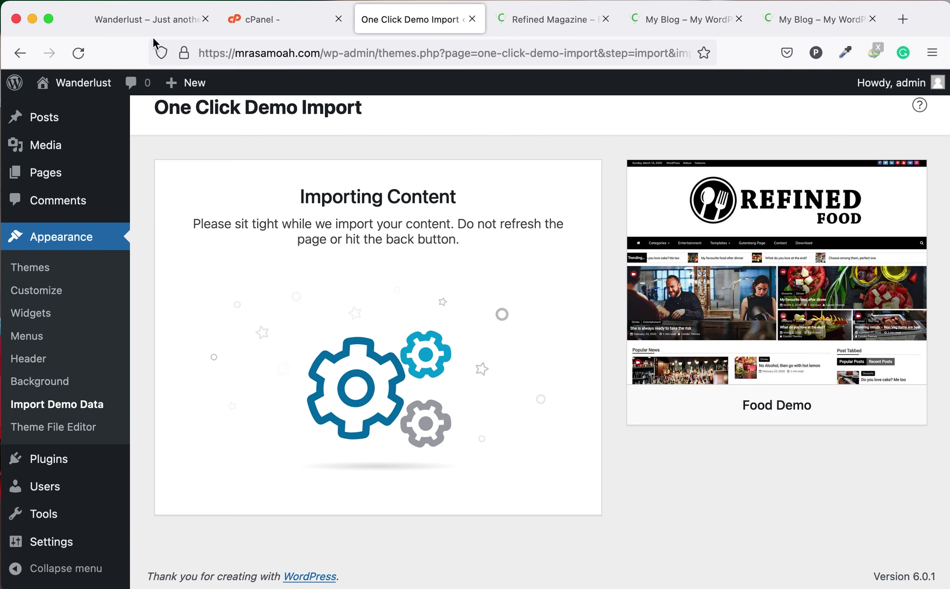
Reload the live Wanderlust homepage and check it from top to bottom for imported demo content.
left_click(127, 18)
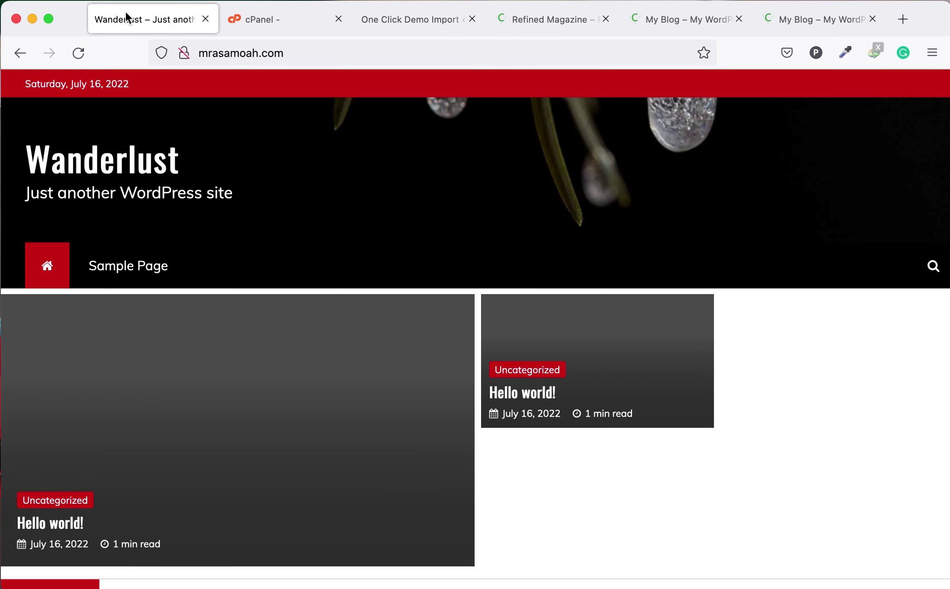
left_click(81, 57)
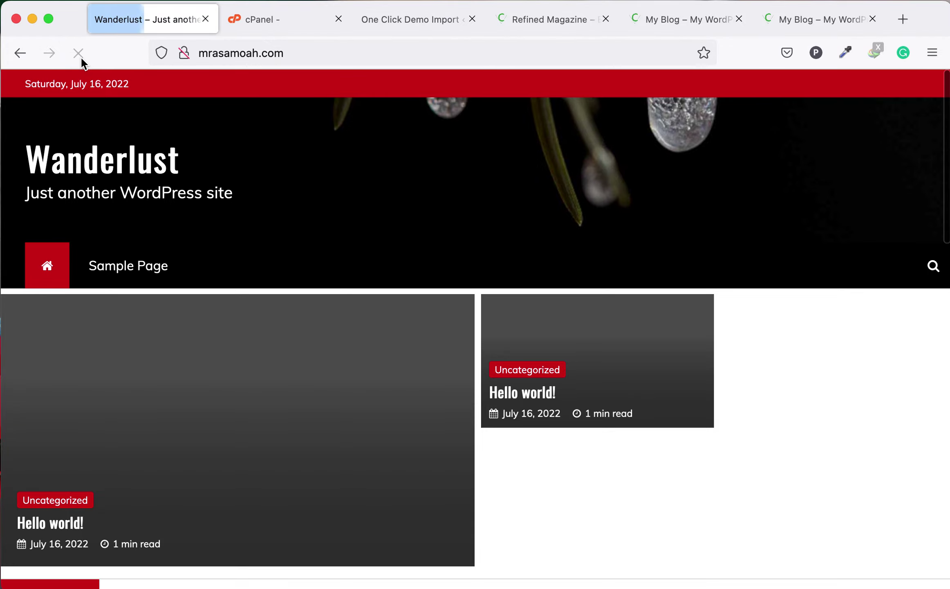
scroll(443, 362, "down", 5)
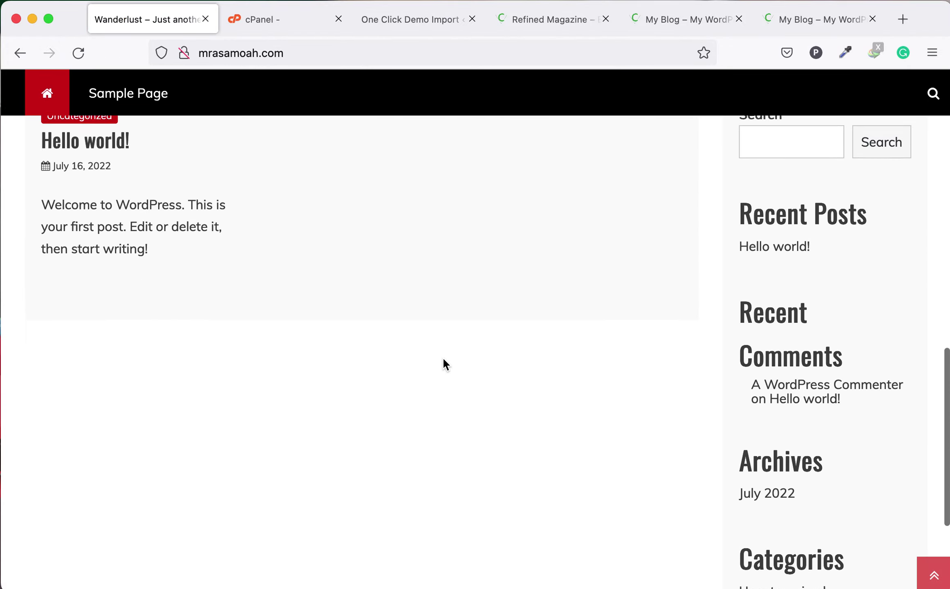
scroll(443, 362, "down", 3)
scroll(443, 362, "up", 12)
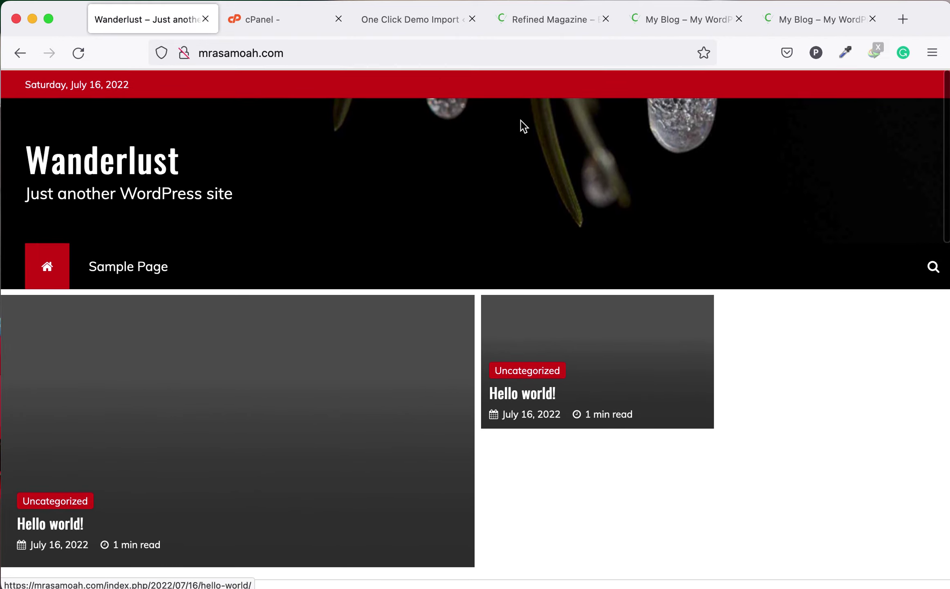
Return to the Food Demo import page, visit the site from there and examine the homepage's header and category sections.
left_click(429, 24)
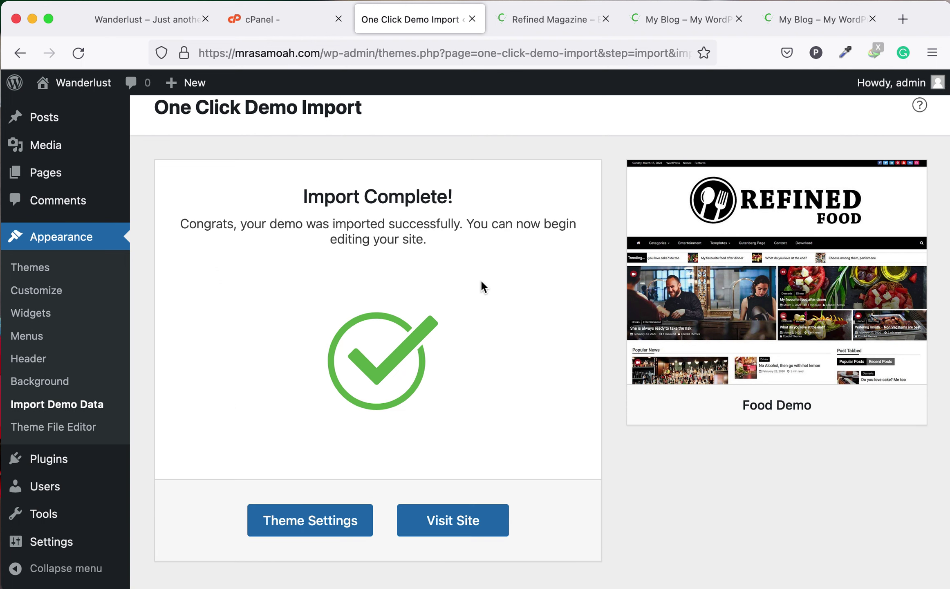
left_click(434, 523)
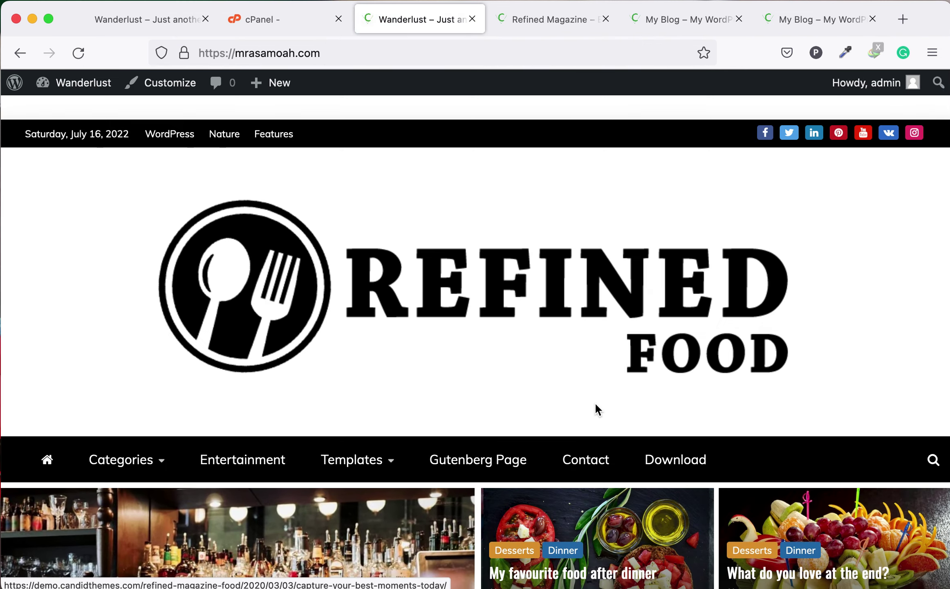
scroll(599, 407, "down", 10)
scroll(601, 408, "down", 15)
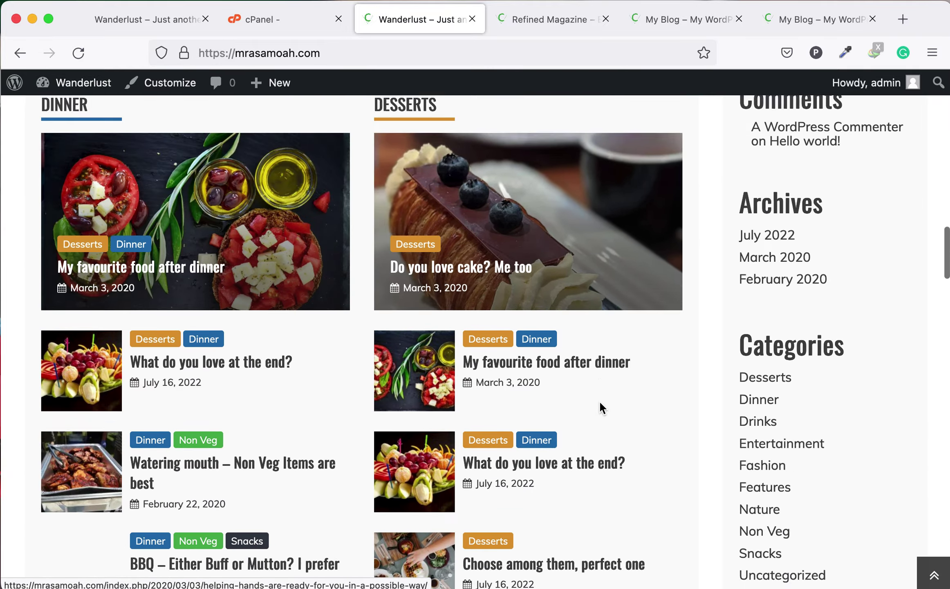
Compare the live Wanderlust homepage's header, popular news and thumbnail posts with the Refined Magazine food demo.
scroll(600, 407, "down", 15)
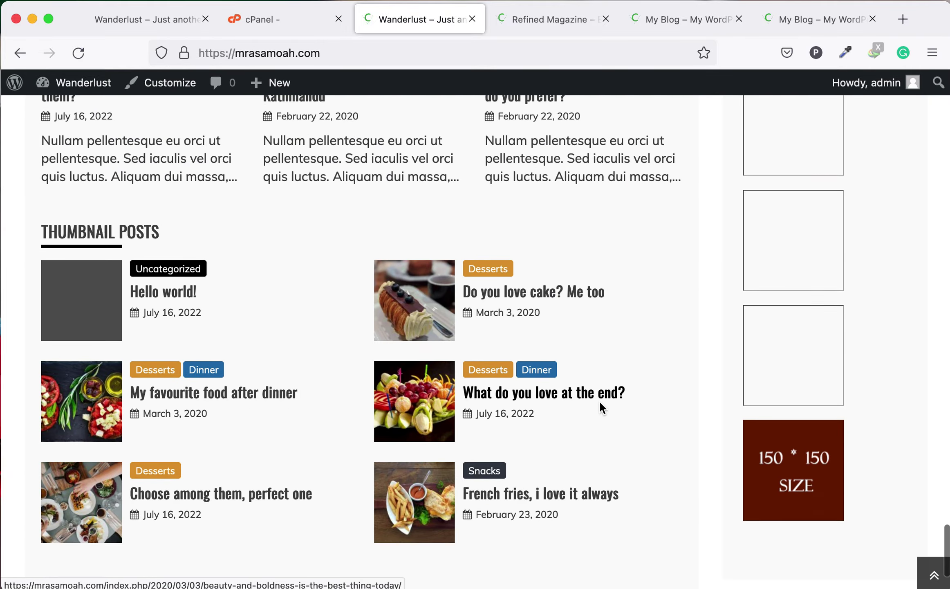
scroll(599, 400, "up", 20)
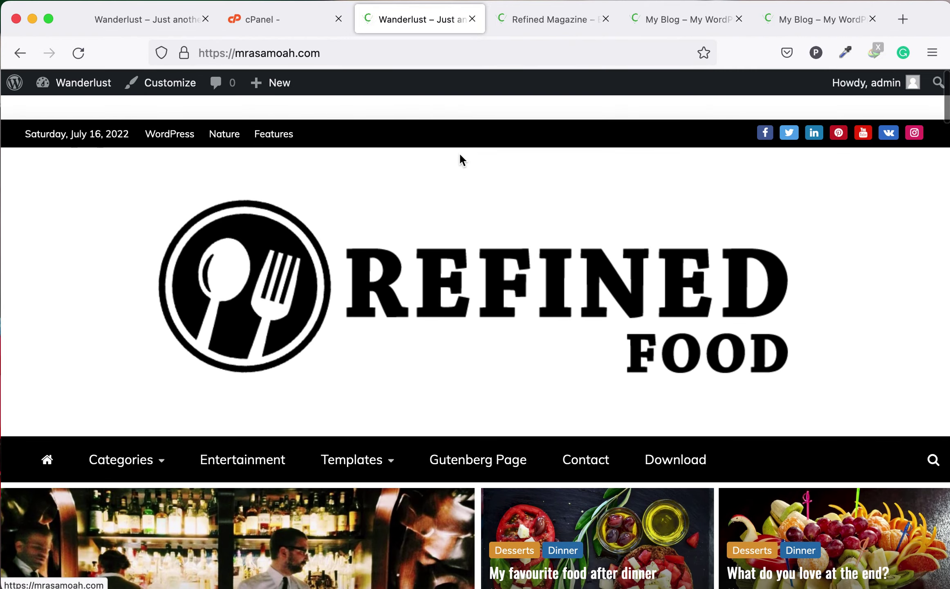
left_click(567, 20)
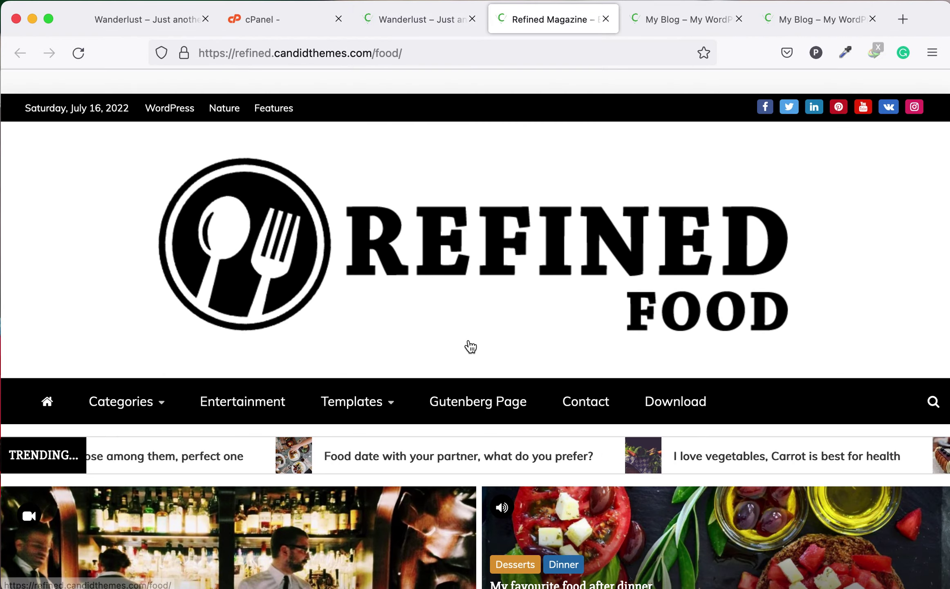
left_click(427, 30)
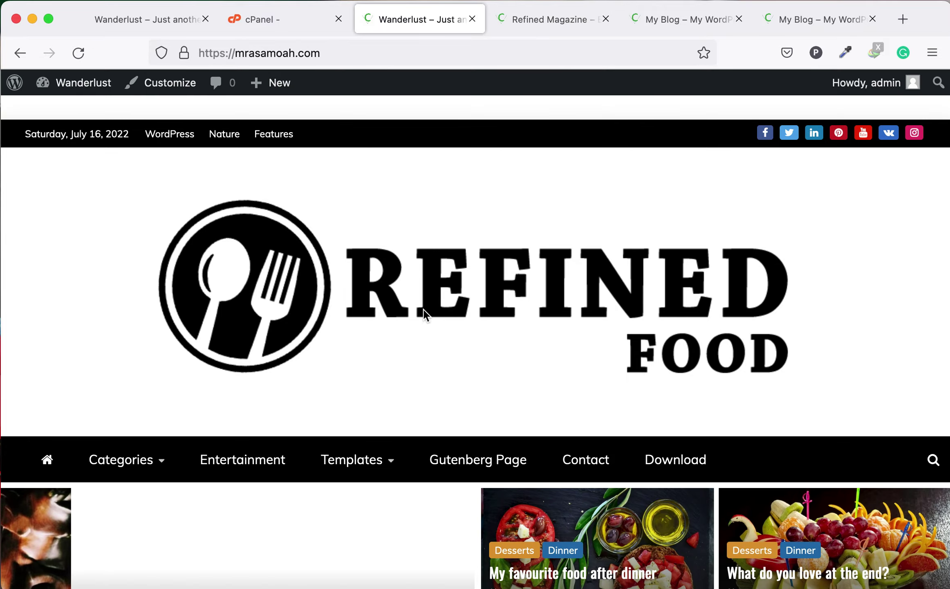
scroll(469, 392, "down", 15)
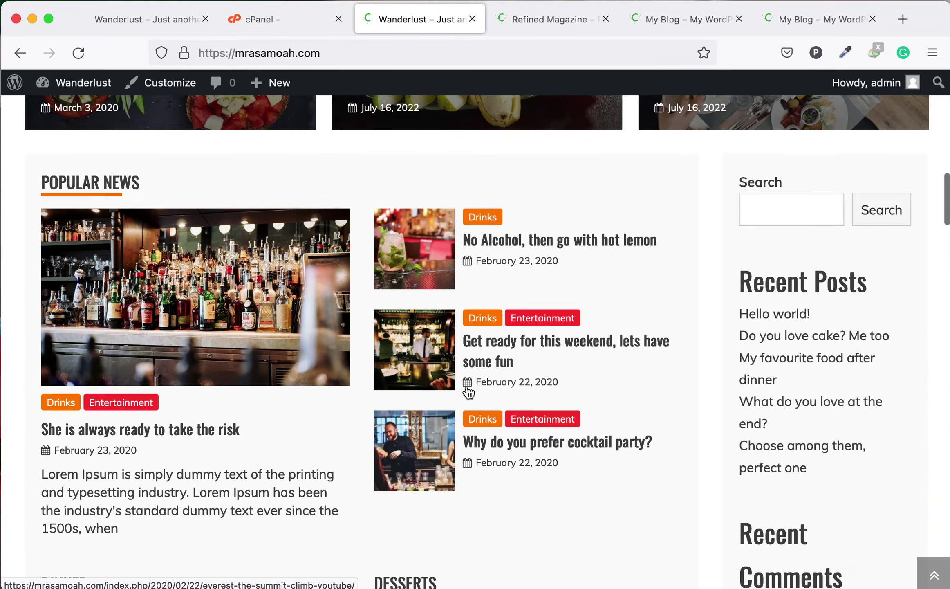
scroll(469, 392, "down", 15)
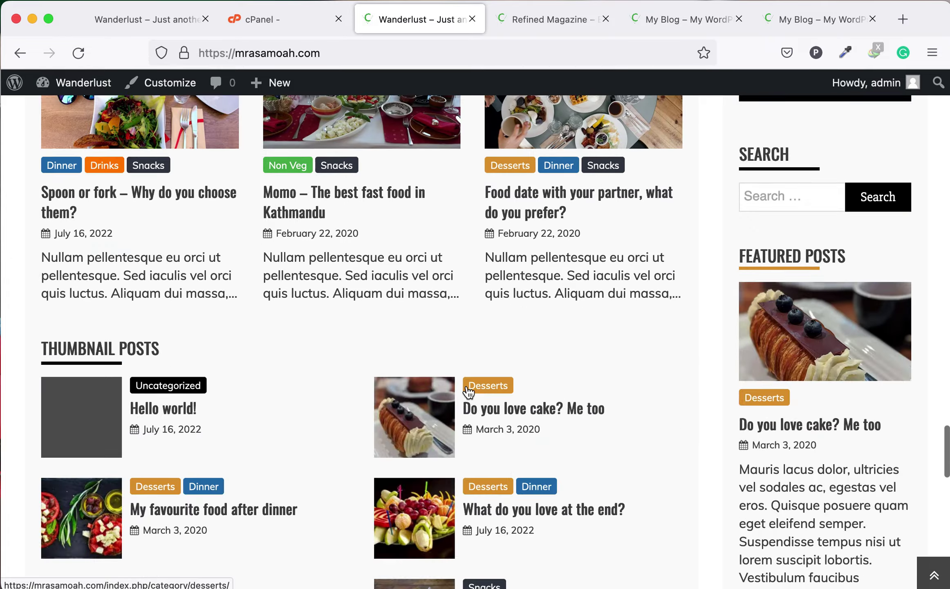
scroll(468, 393, "up", 20)
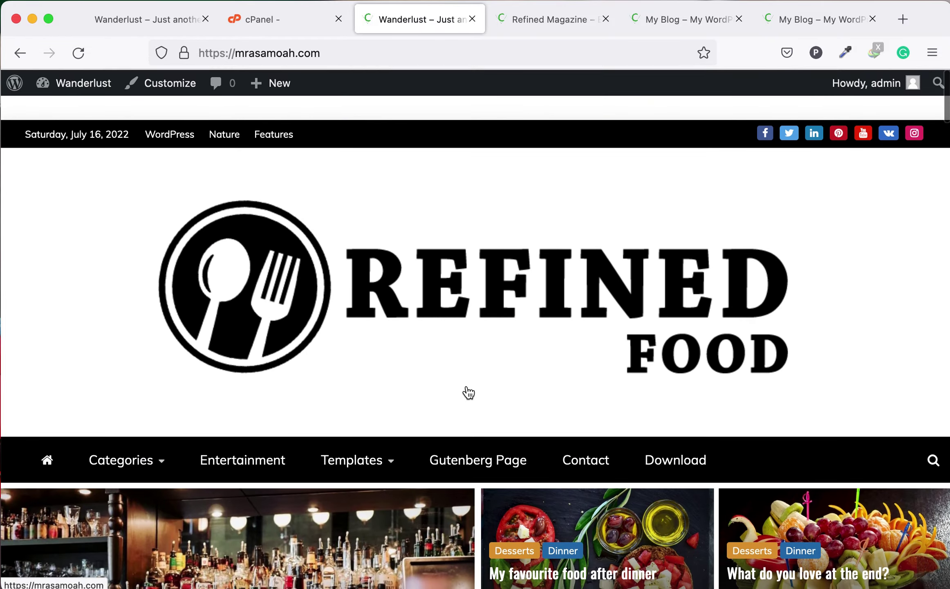
Glance at the site's entry in cPanel and examine the live homepage's carousel, popular news, featured post, grid and thumbnail sections.
left_click(274, 26)
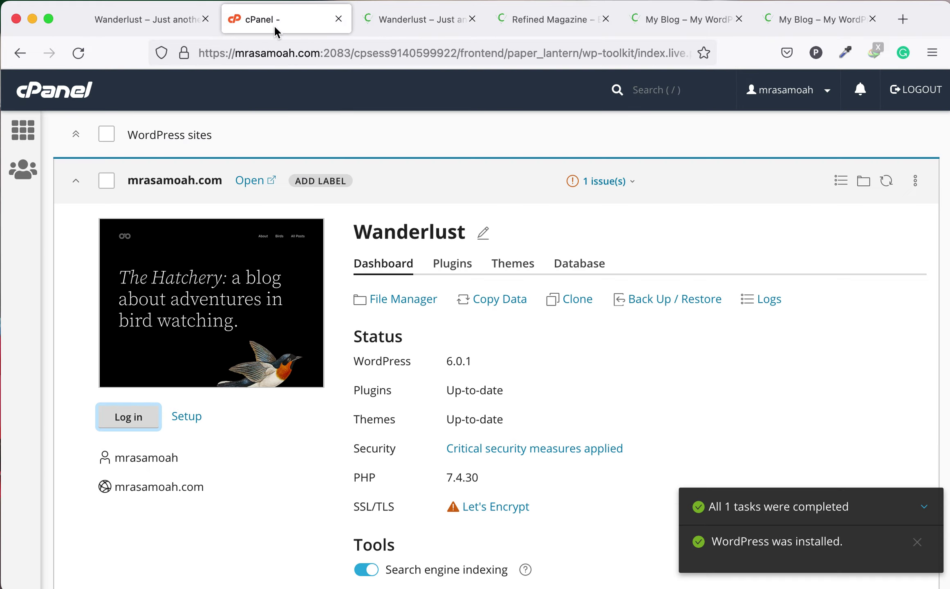
left_click(394, 26)
scroll(511, 233, "down", 5)
scroll(515, 233, "up", 5)
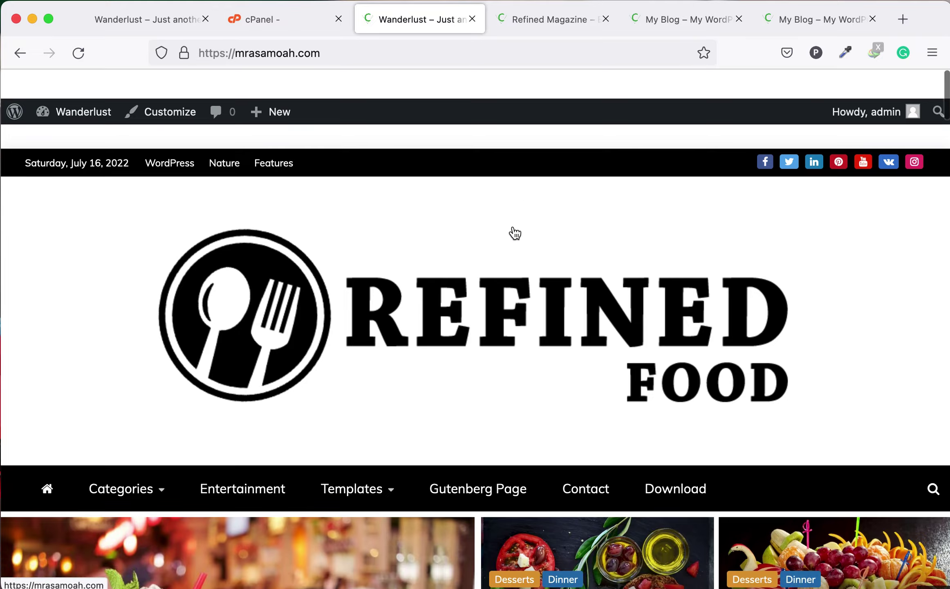
scroll(514, 233, "down", 5)
scroll(514, 232, "down", 3)
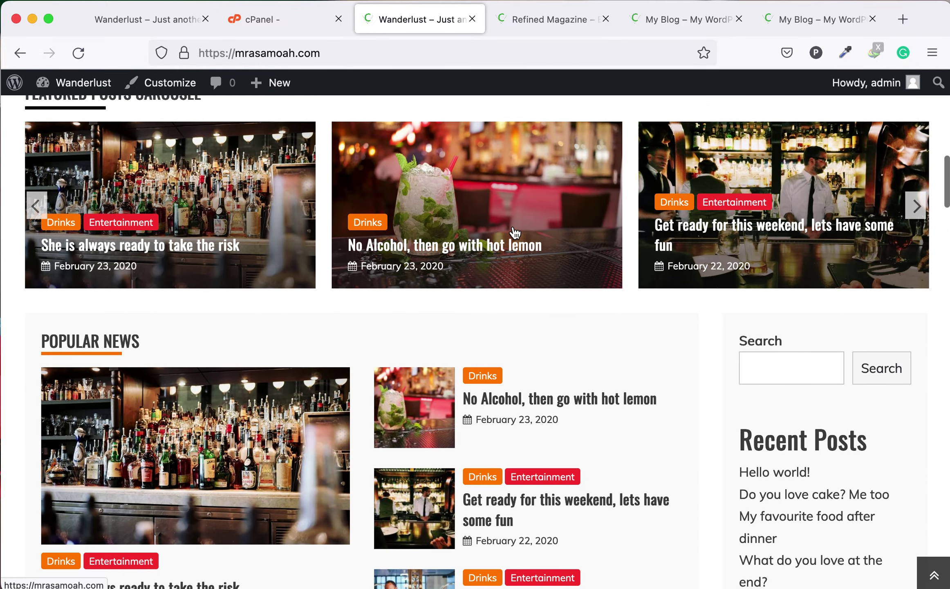
scroll(513, 226, "down", 20)
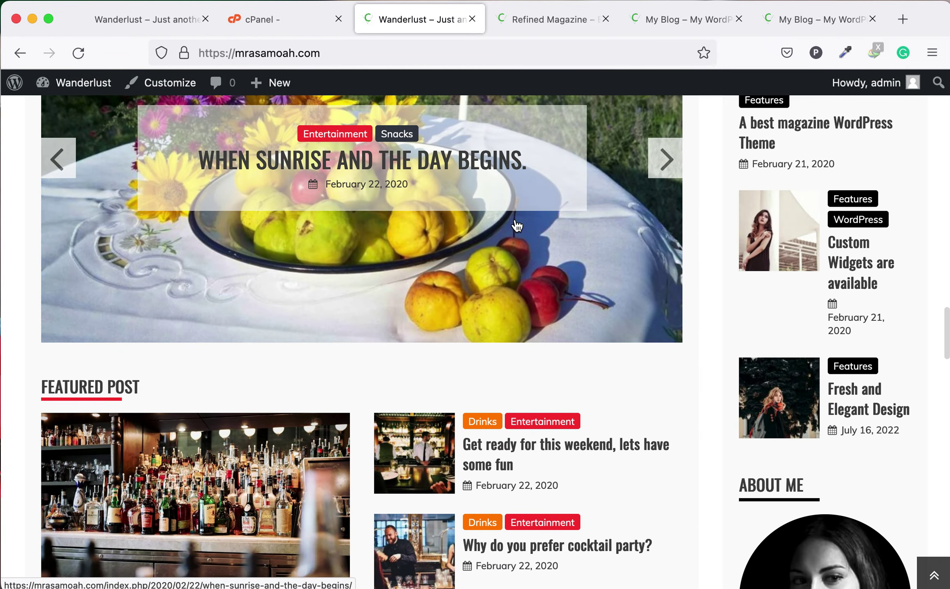
scroll(516, 225, "down", 18)
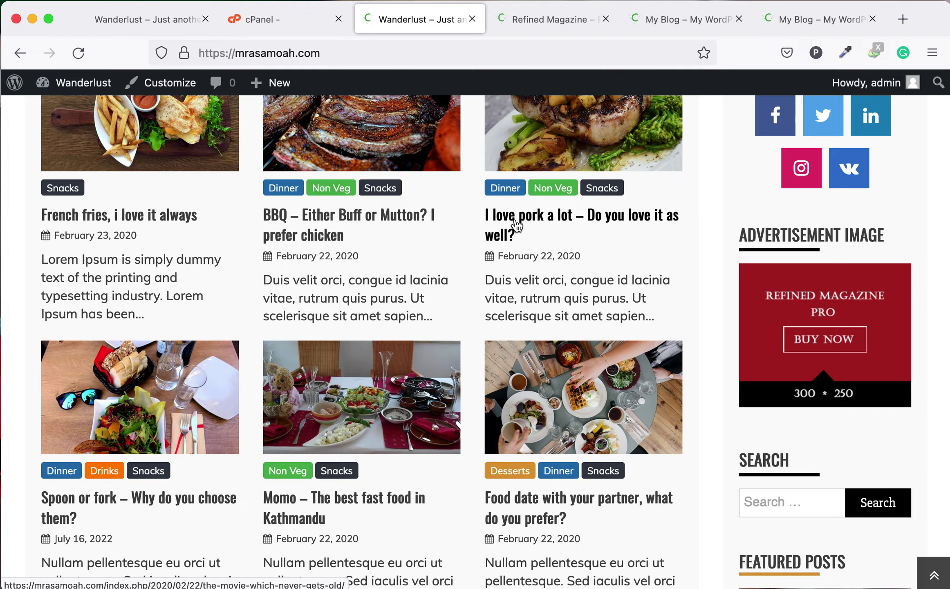
scroll(516, 225, "down", 5)
scroll(515, 222, "up", 15)
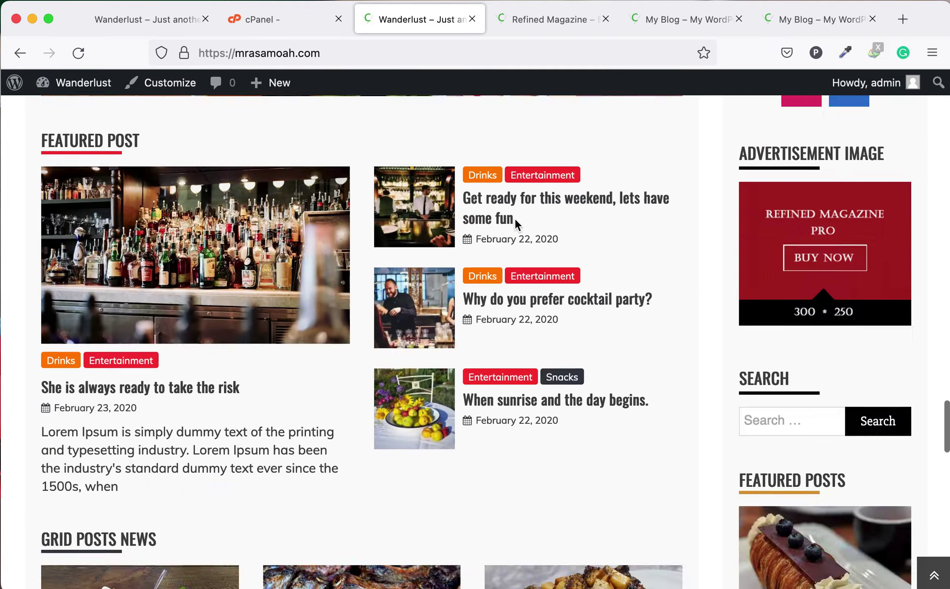
scroll(514, 218, "up", 15)
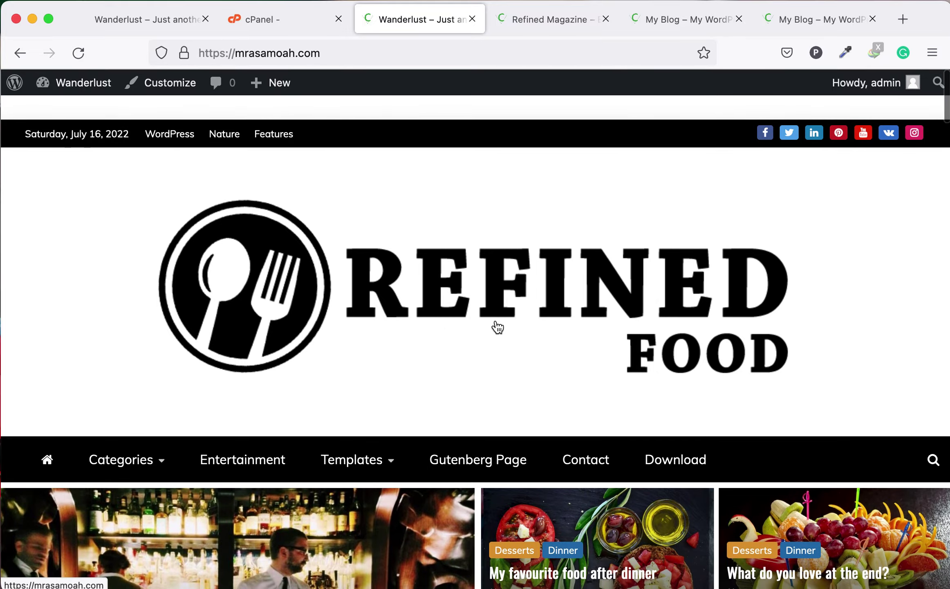
scroll(393, 355, "down", 15)
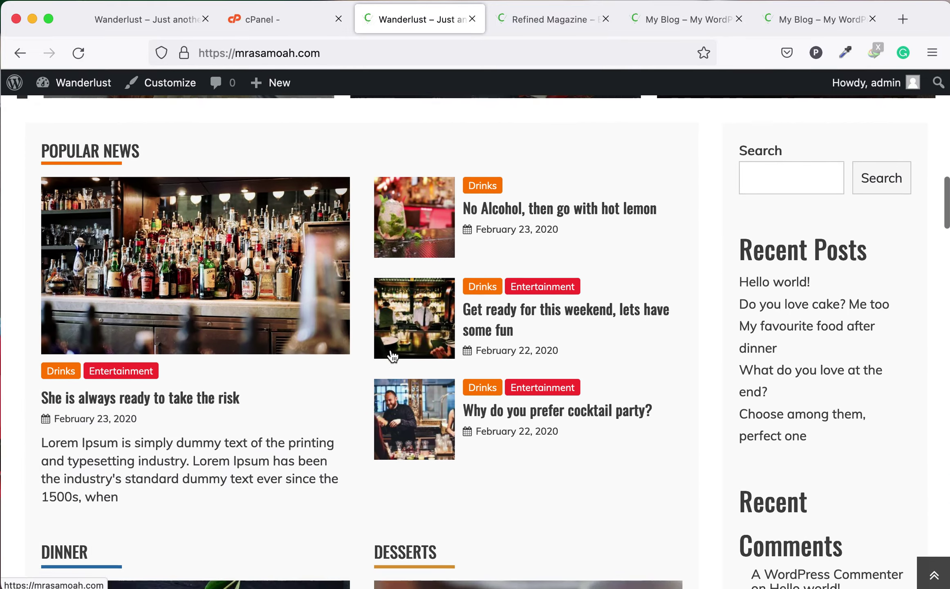
scroll(392, 355, "down", 10)
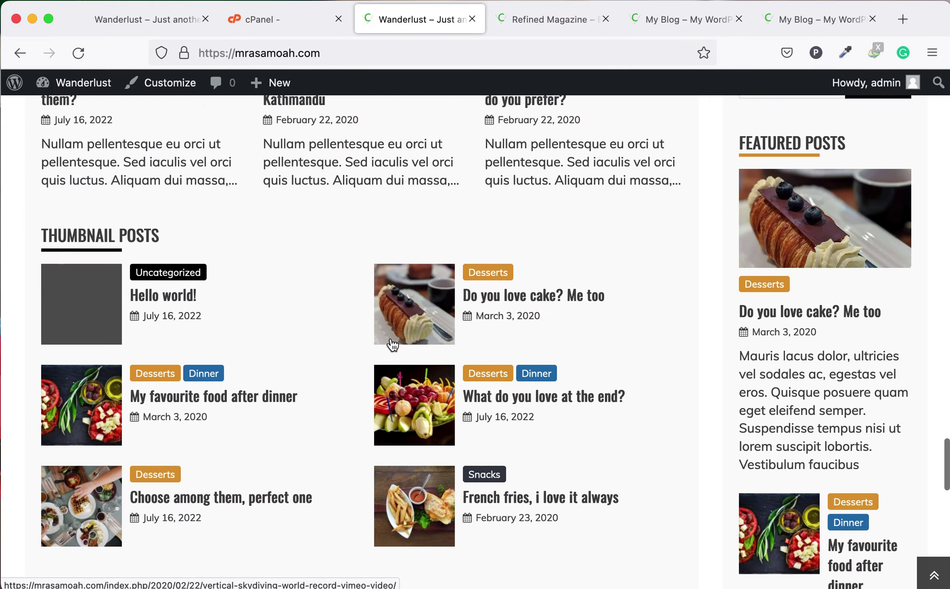
Switch to cPanel, go to its main page and open WordPress Toolkit from the Domains section.
left_click(293, 20)
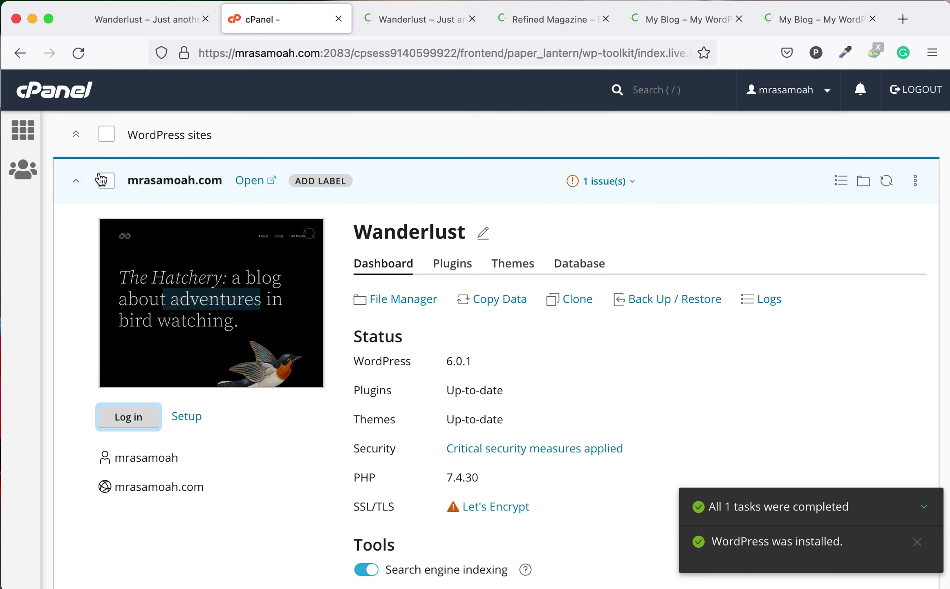
left_click(75, 181)
scroll(106, 181, "up", 3)
left_click(29, 102)
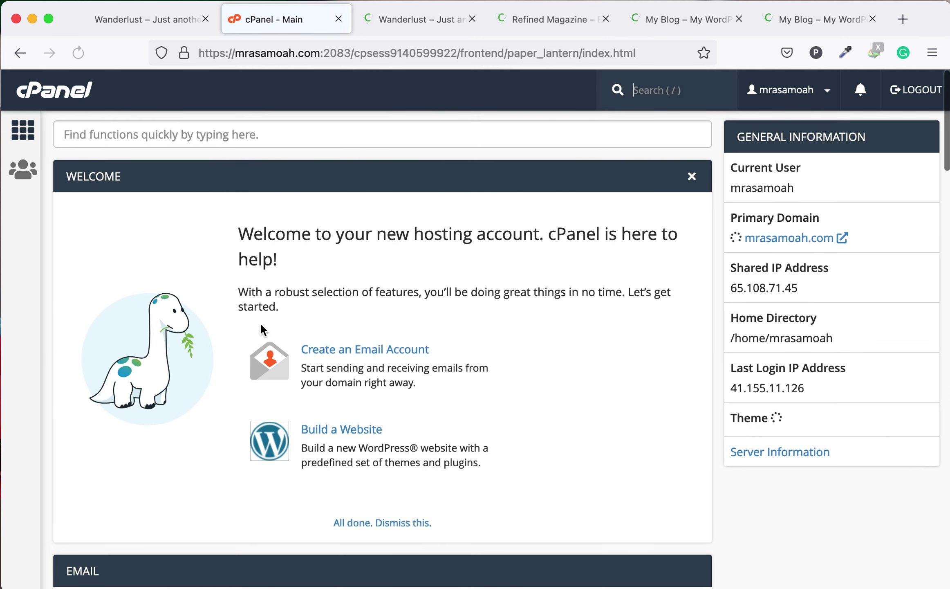
scroll(269, 343, "down", 10)
scroll(268, 343, "down", 3)
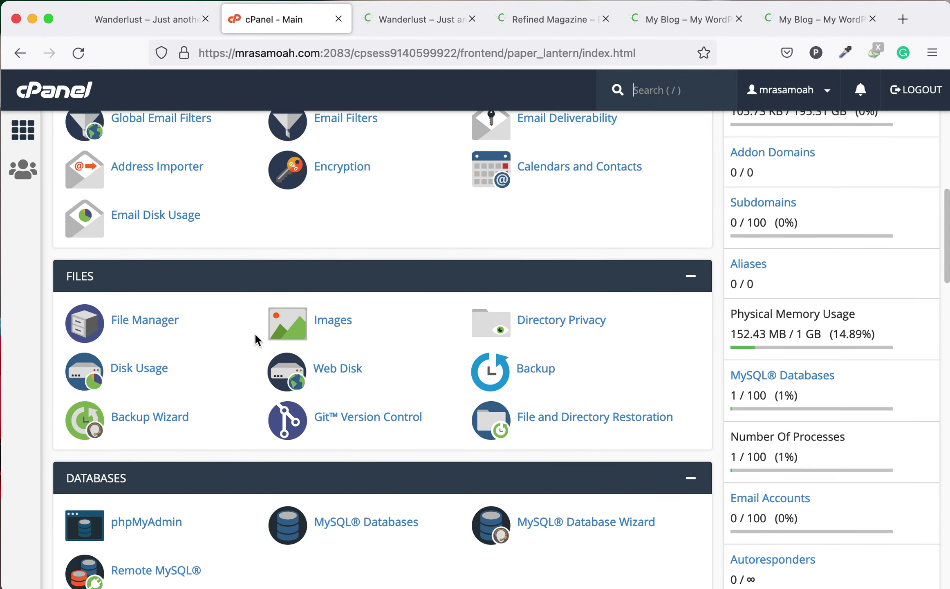
scroll(176, 515, "down", 5)
scroll(174, 508, "down", 5)
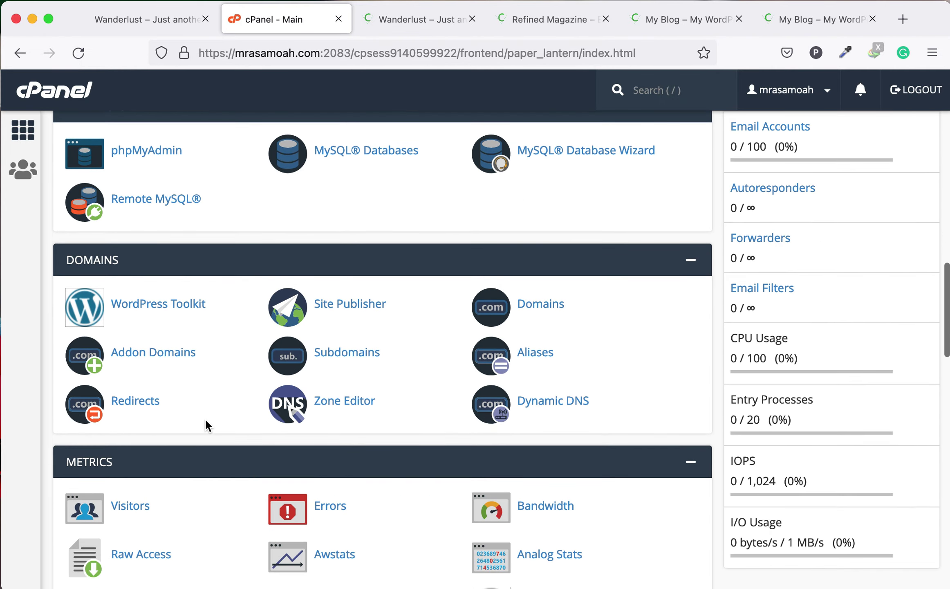
left_click(170, 311)
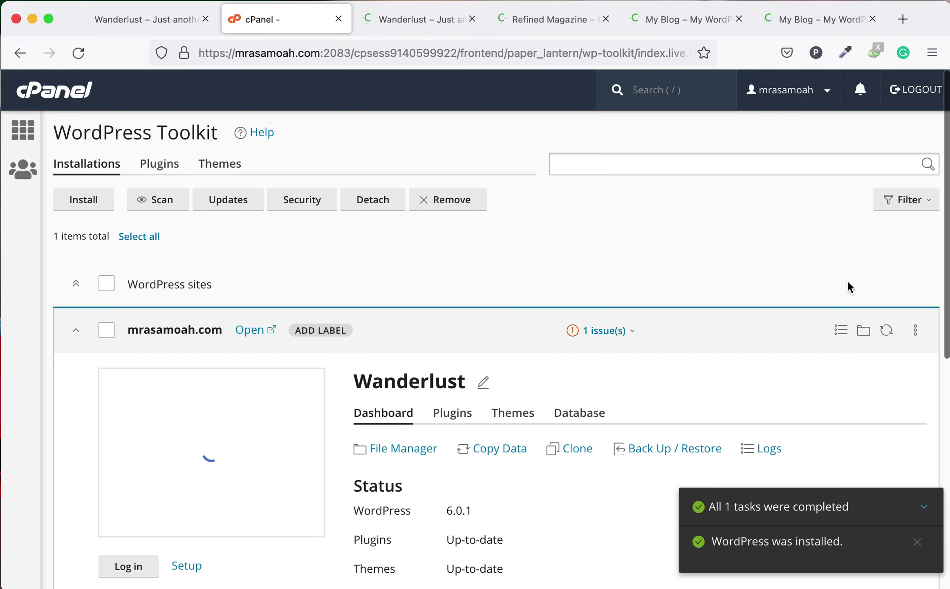
Switch to the live Wanderlust site and review its homepage from the featured post section up to the header.
left_click(426, 18)
scroll(432, 286, "up", 15)
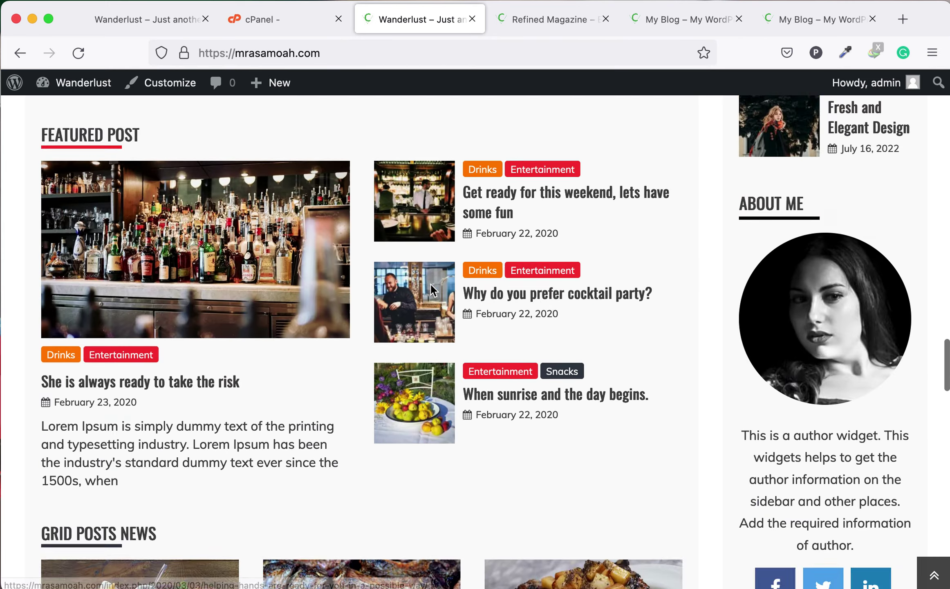
scroll(430, 284, "up", 15)
scroll(432, 290, "down", 2)
scroll(433, 290, "up", 10)
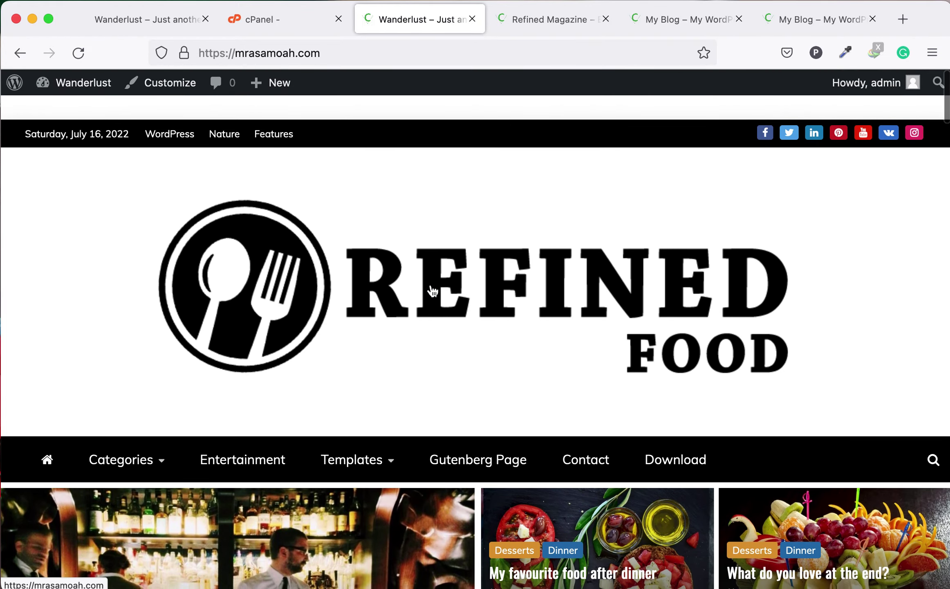
left_click(289, 22)
left_click(417, 16)
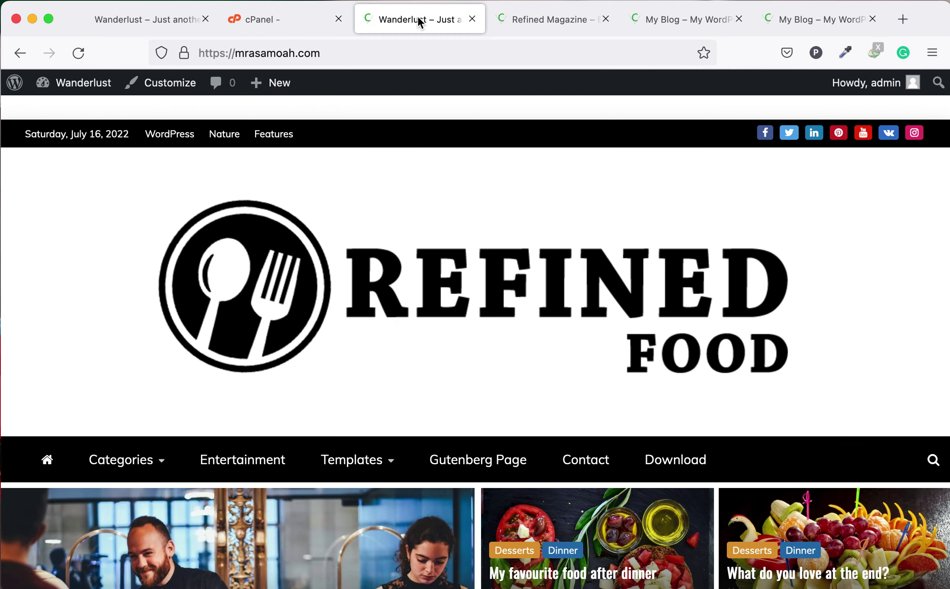
Return to WordPress Toolkit in cPanel and open the removal confirmation for the Wanderlust installation.
left_click(259, 20)
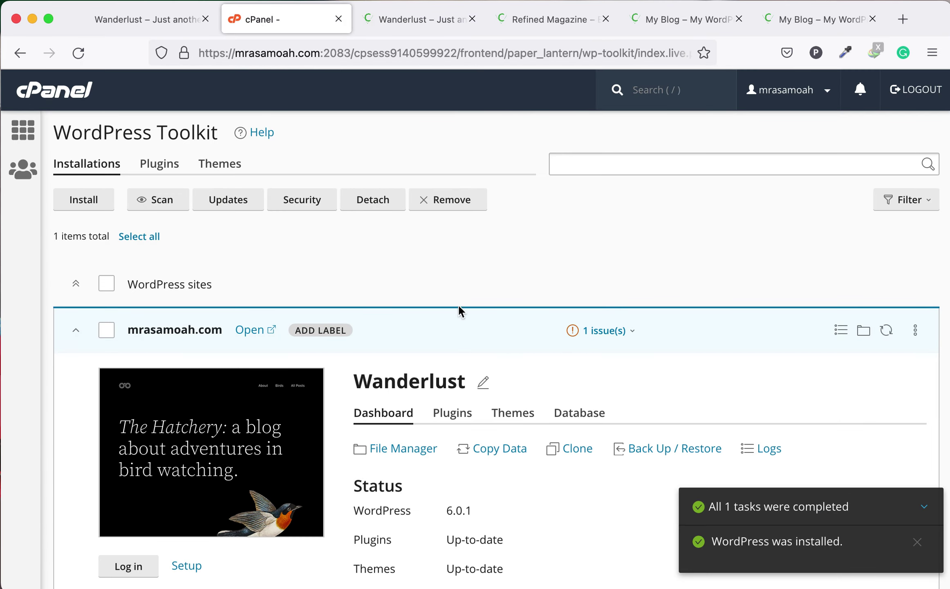
scroll(630, 395, "down", 3)
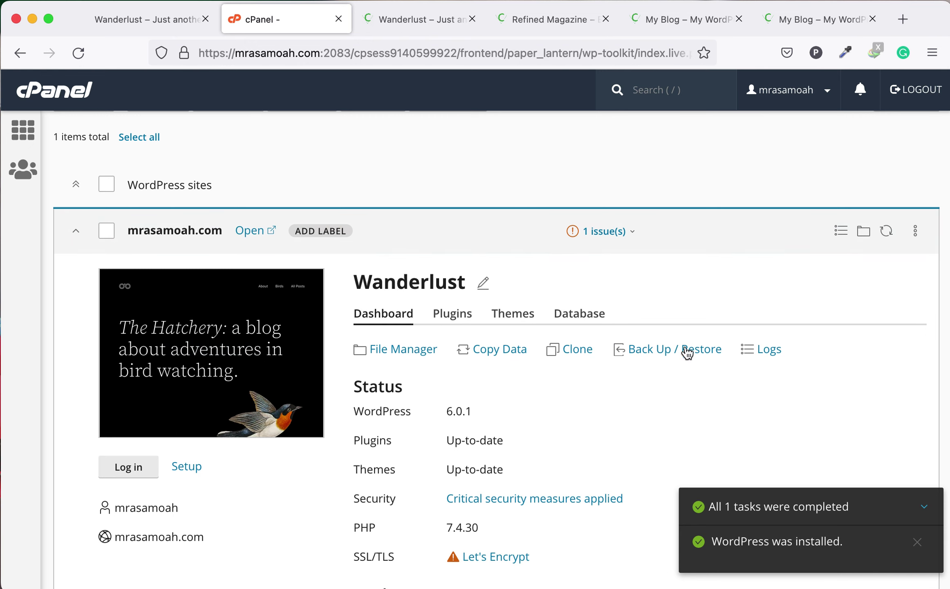
left_click(916, 231)
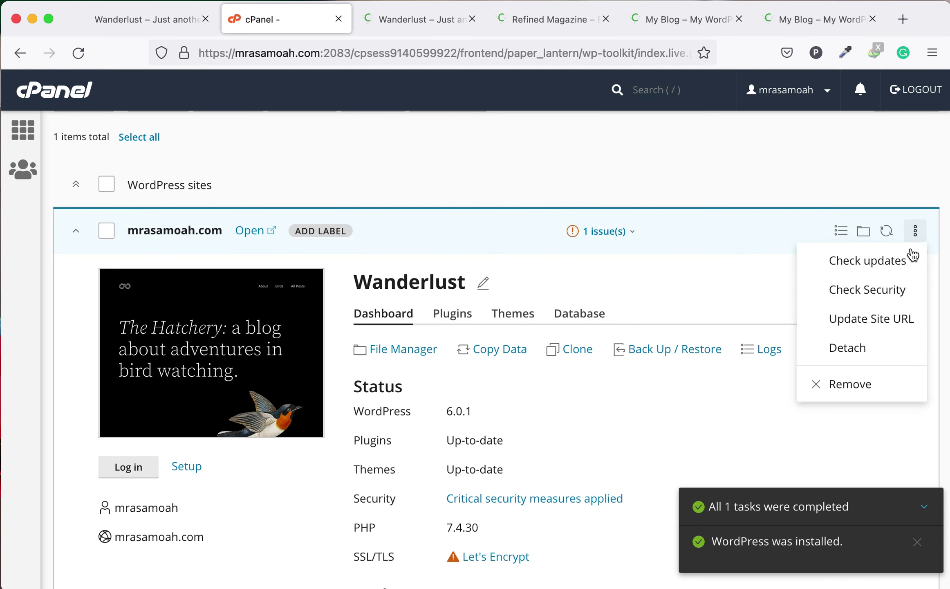
left_click(861, 383)
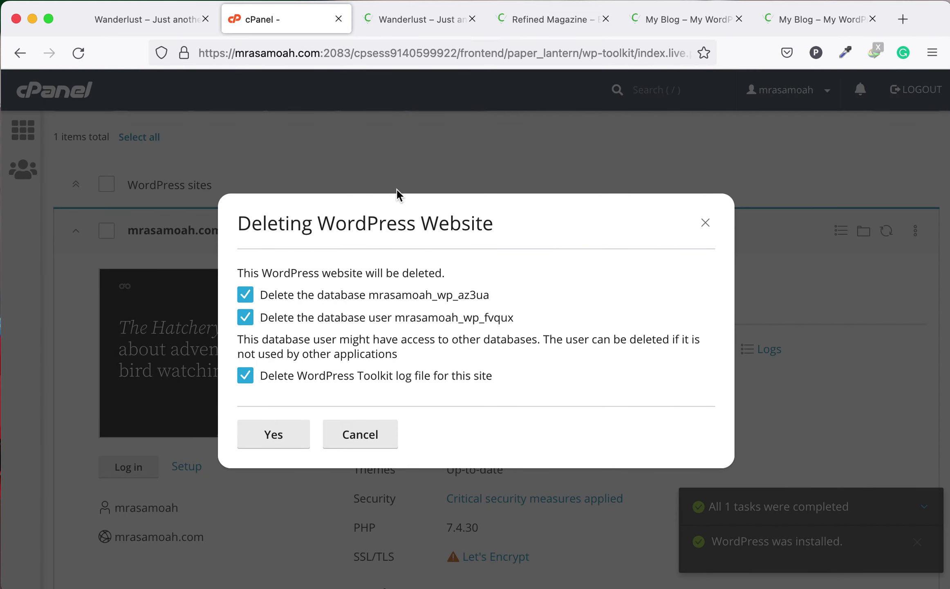
Check the live homepage against the open website deletion dialog in cPanel, leaving the deletion unconfirmed.
left_click(436, 17)
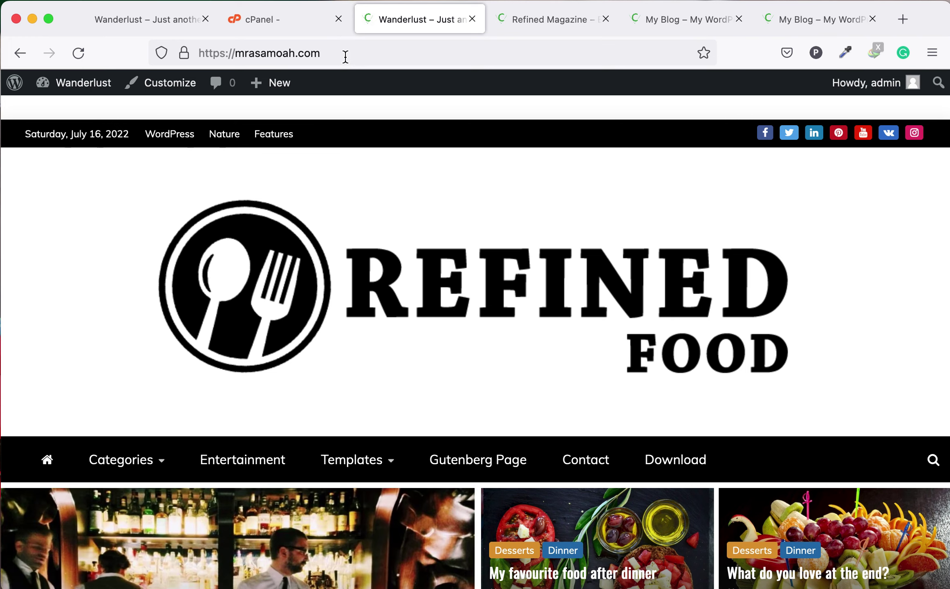
left_click(286, 18)
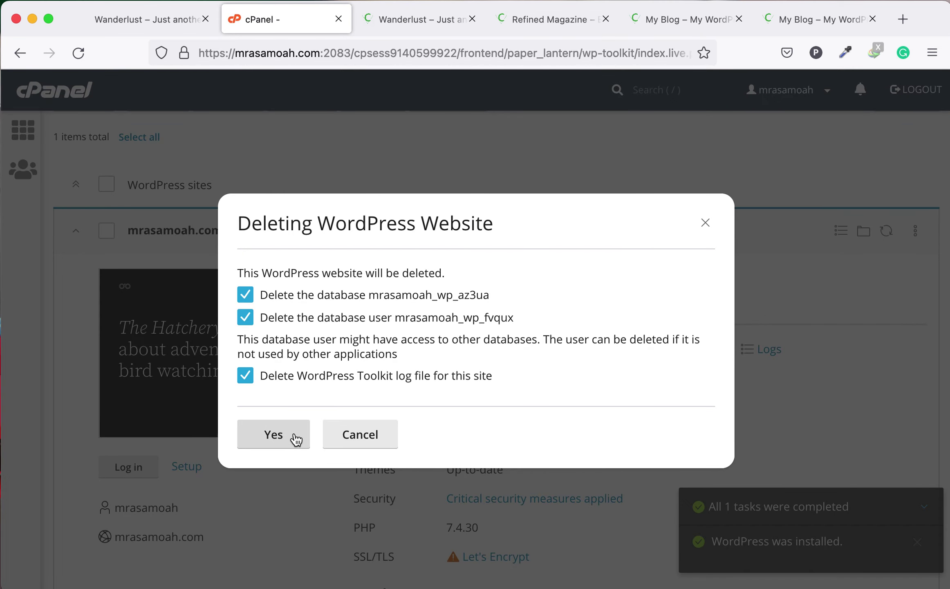
left_click(438, 17)
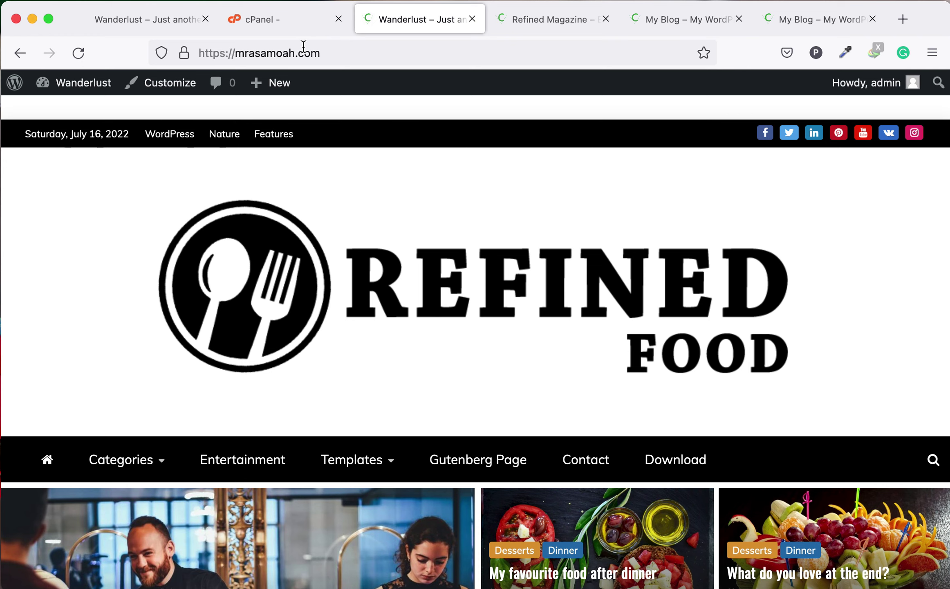
left_click(287, 26)
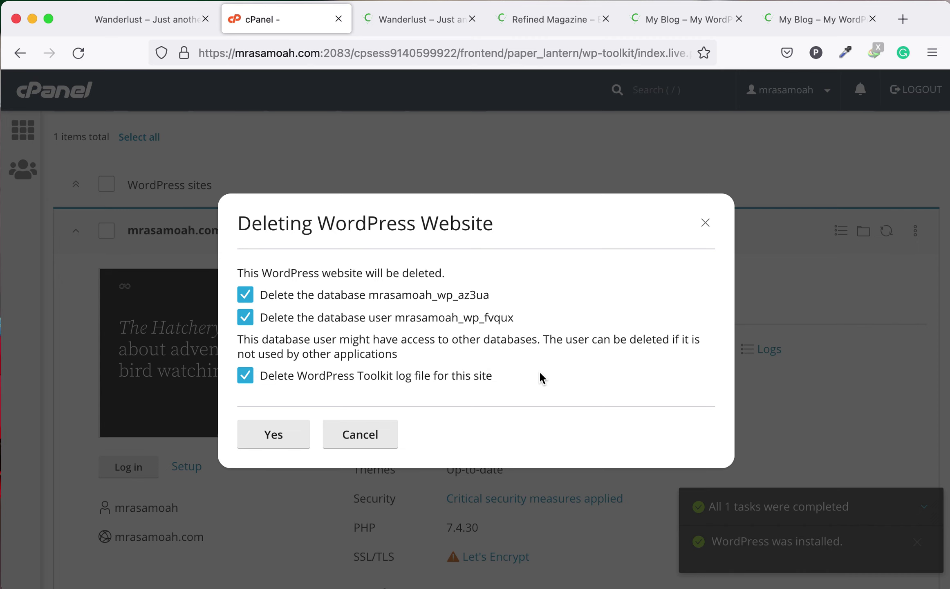
key("super+shift+5")
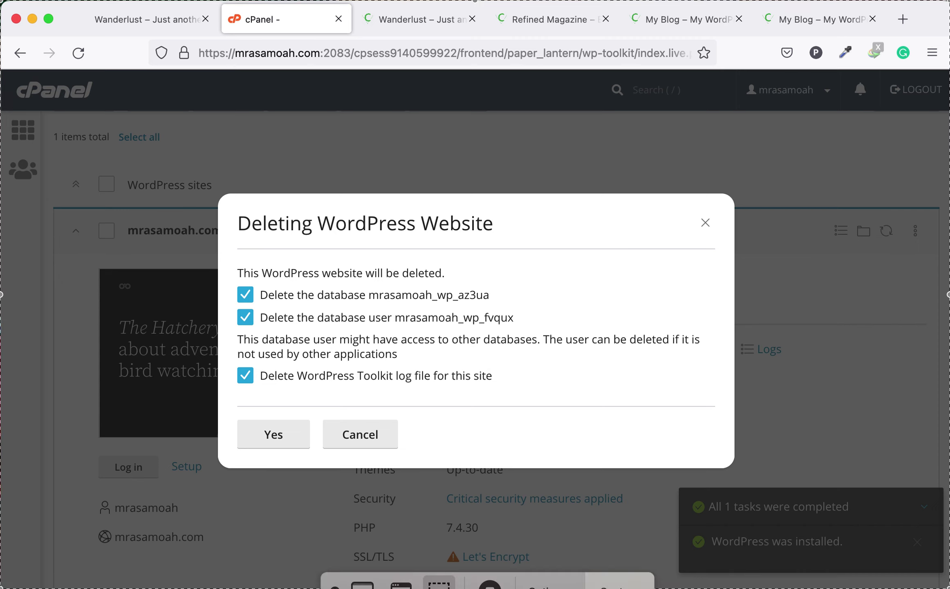